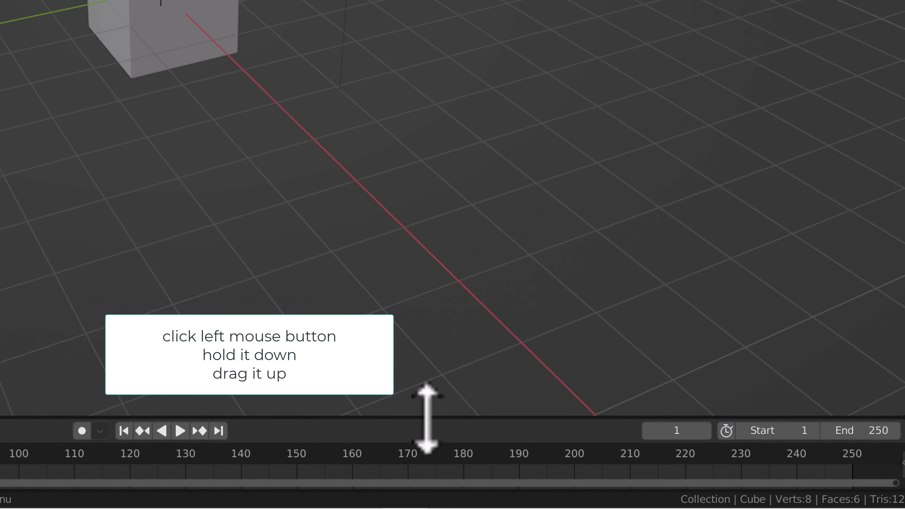
Enlarge the timeline area upward, play the animation briefly, and return to frame 1
{"action": "left_click_drag", "start_coordinate": [427, 418], "coordinate": [425, 302]}
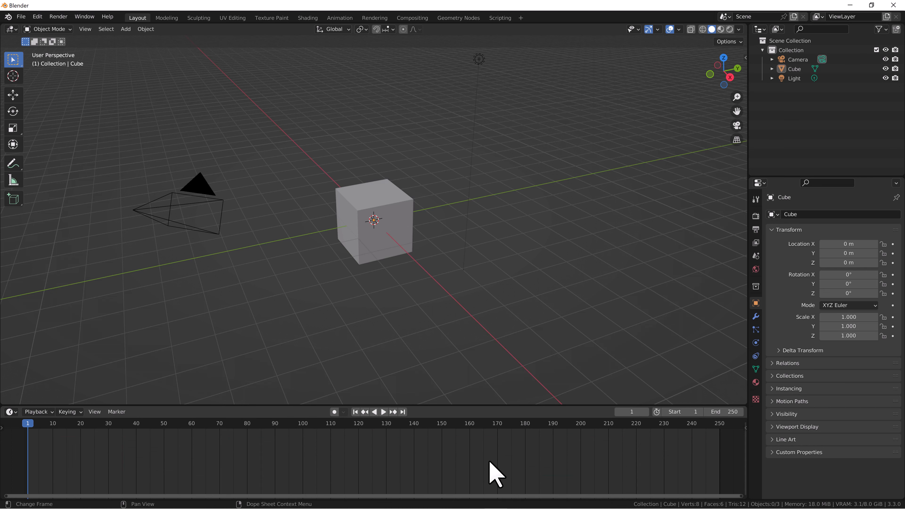
{"action": "left_click", "coordinate": [383, 412]}
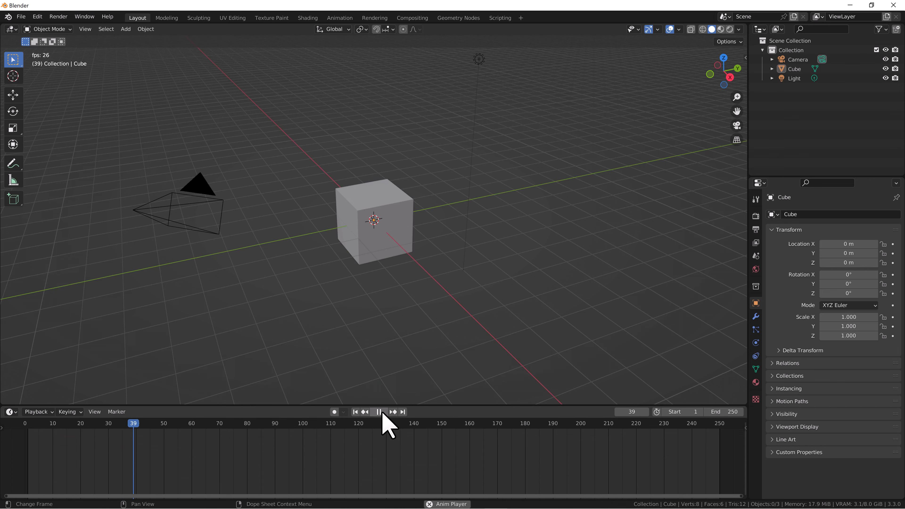
{"action": "left_click", "coordinate": [381, 412]}
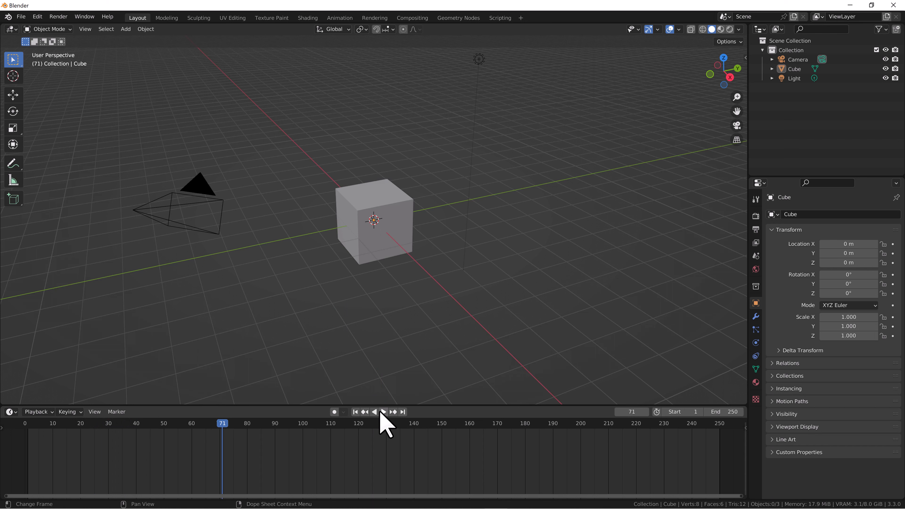
{"action": "left_click", "coordinate": [355, 413]}
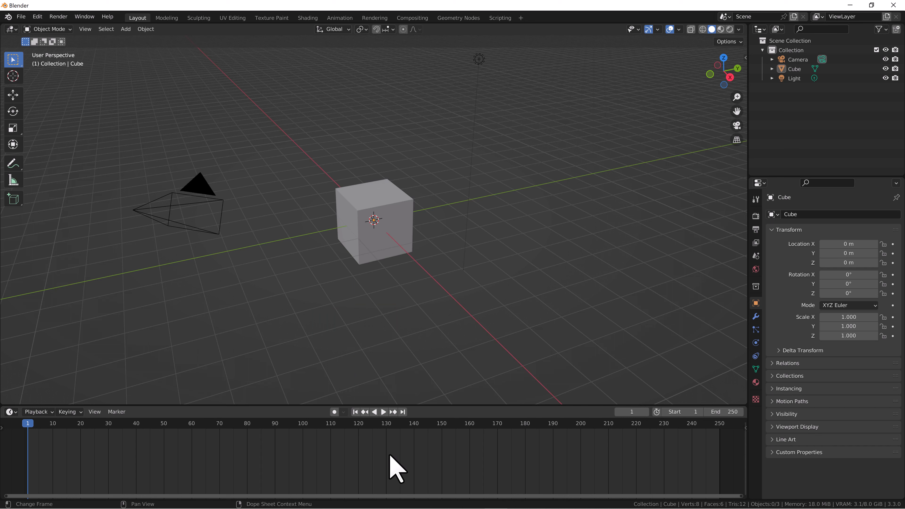
Select the camera, the light and finally the cube in the scene's object list
{"action": "left_click", "coordinate": [797, 60]}
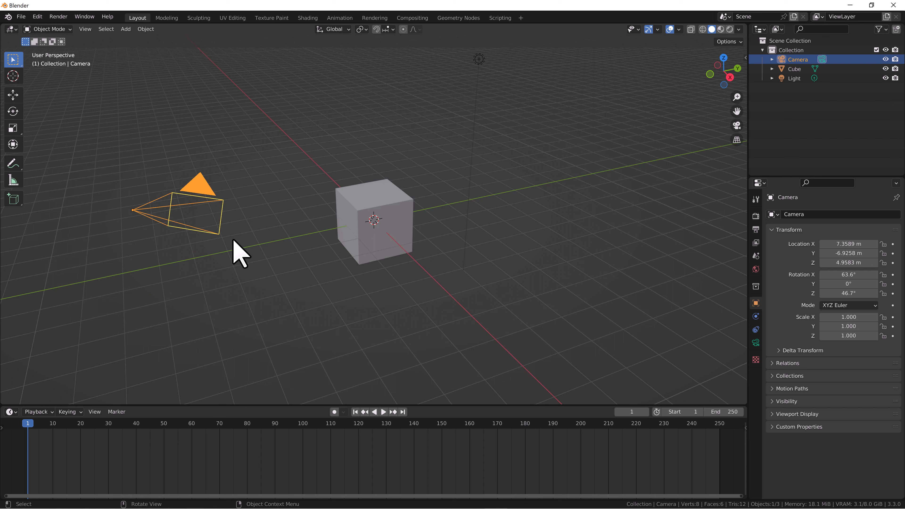
{"action": "left_click", "coordinate": [788, 80]}
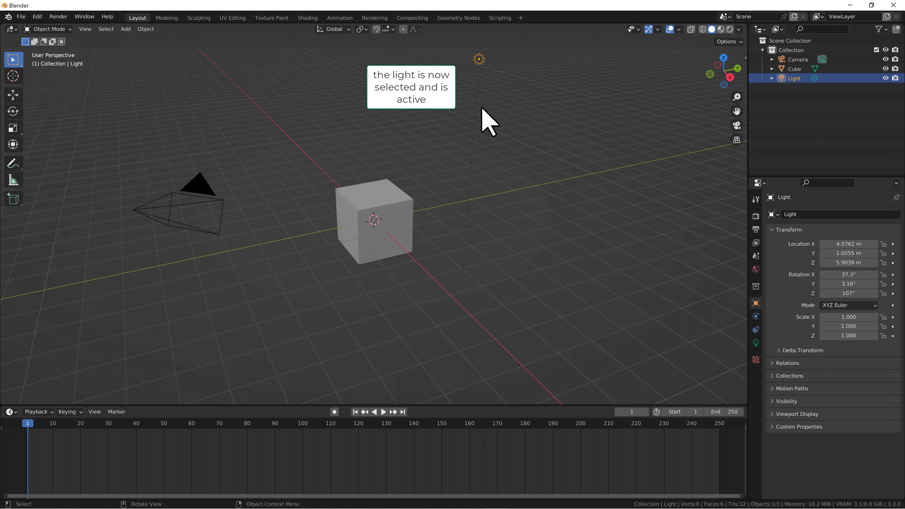
{"action": "left_click", "coordinate": [793, 70]}
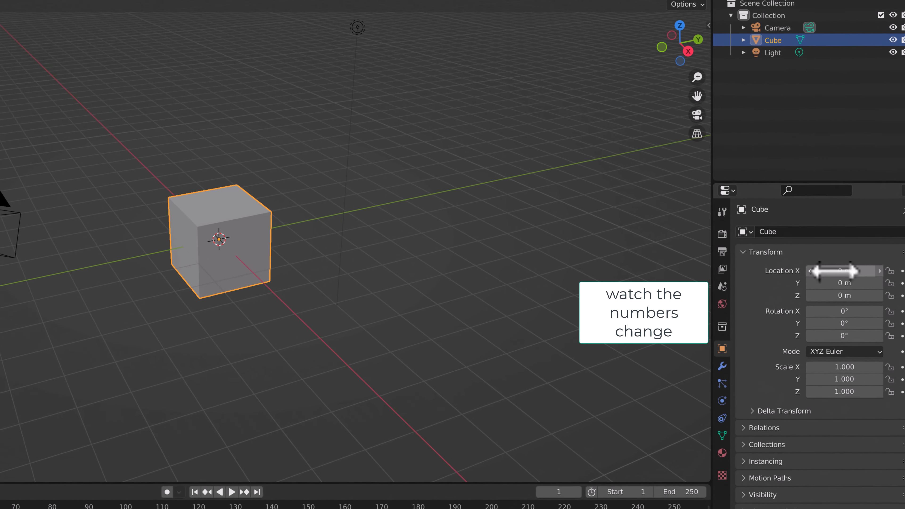
Change the cube's location to about -1.72, 2.23, -1 m, its X rotation to about -16.8° and its X scale to about -35.75
{"action": "left_click_drag", "start_coordinate": [836, 271], "coordinate": [854, 314]}
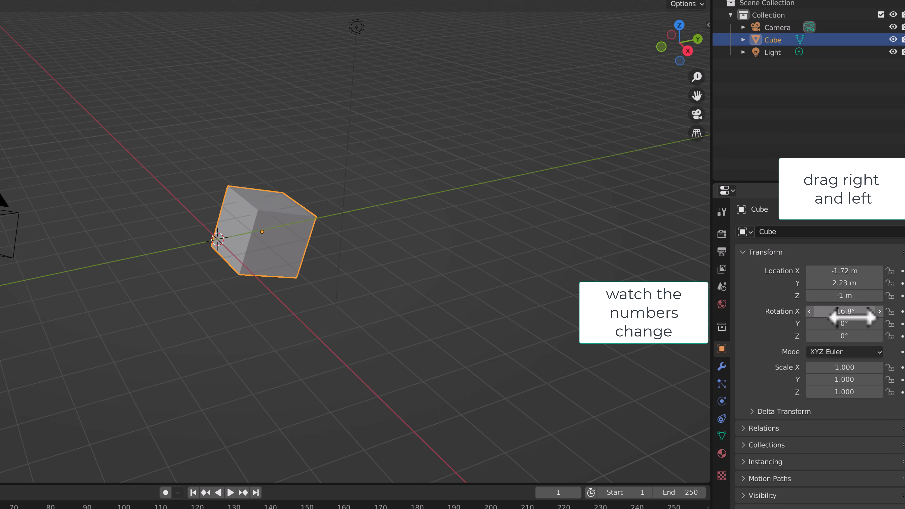
{"action": "left_click_drag", "start_coordinate": [841, 367], "coordinate": [820, 368]}
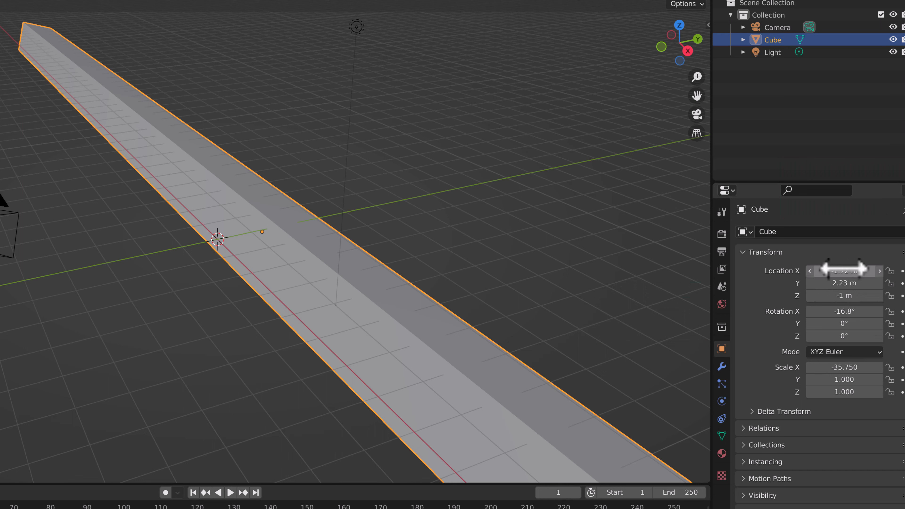
Set the cube's X, Y and Z location to 0 m
{"action": "left_click", "coordinate": [853, 271]}
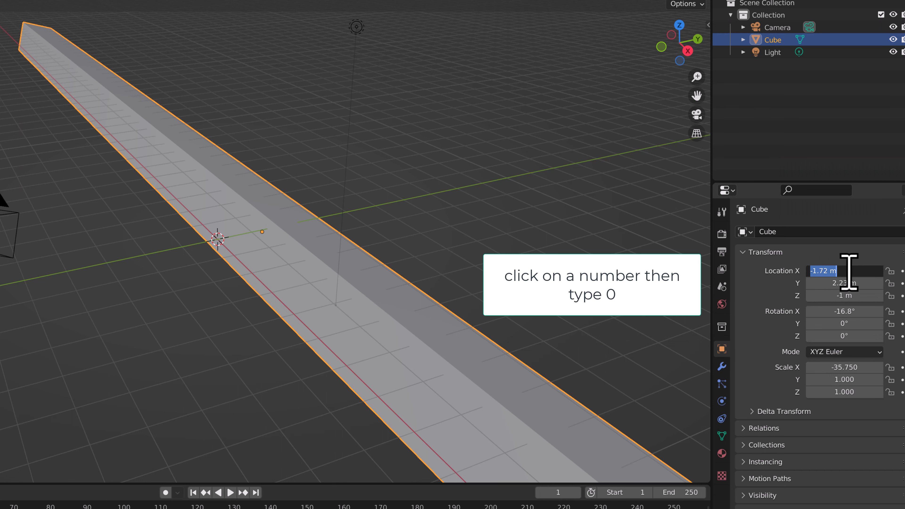
{"action": "type", "text": "00"}
{"action": "key", "text": "Return"}
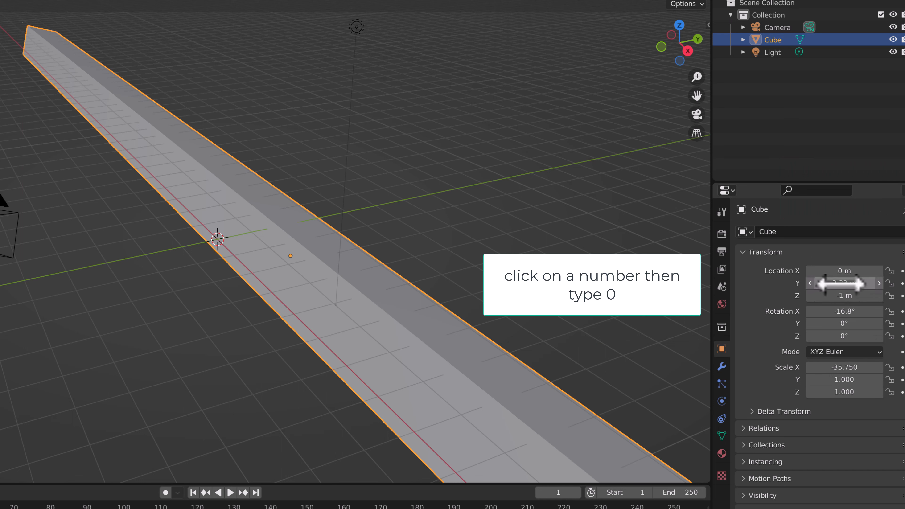
{"action": "left_click", "coordinate": [849, 283]}
{"action": "type", "text": "0"}
{"action": "key", "text": "Return"}
{"action": "left_click", "coordinate": [845, 296]}
{"action": "type", "text": "0"}
Set the cube's X rotation to 0° and its X scale to 1
{"action": "left_click", "coordinate": [844, 311]}
{"action": "type", "text": "0"}
{"action": "left_click", "coordinate": [844, 368]}
{"action": "type", "text": "0"}
{"action": "left_click_drag", "start_coordinate": [819, 367], "coordinate": [776, 366]}
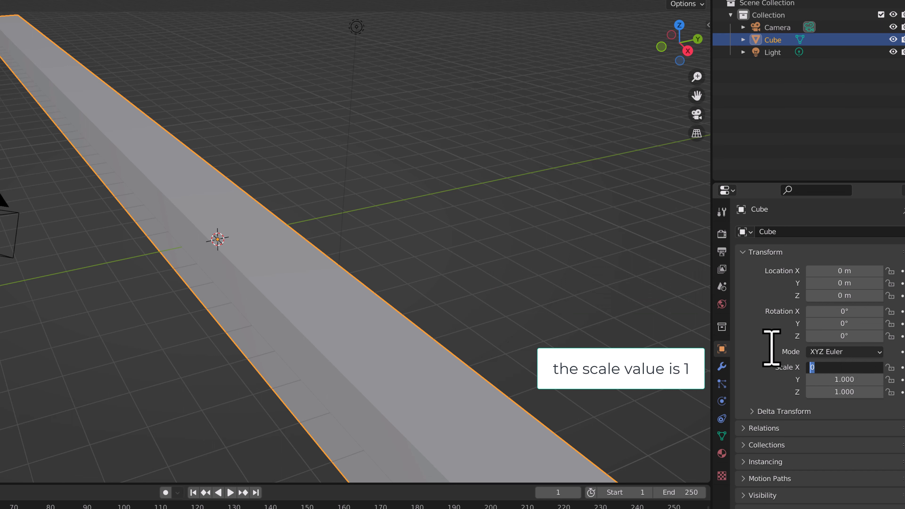
{"action": "type", "text": "1"}
{"action": "key", "text": "Return"}
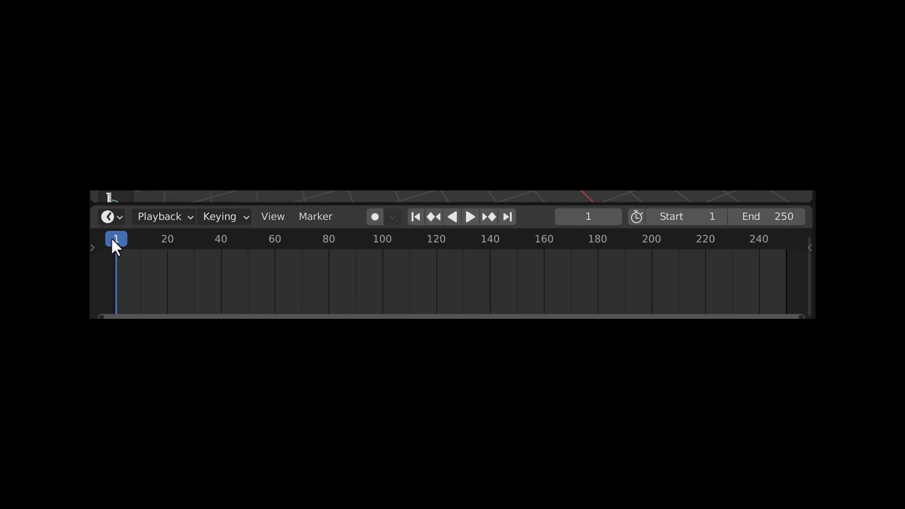
Scrub the timeline to frame 38 and back to frame 1, and set the current frame to 20
{"action": "left_click_drag", "start_coordinate": [114, 239], "coordinate": [217, 246]}
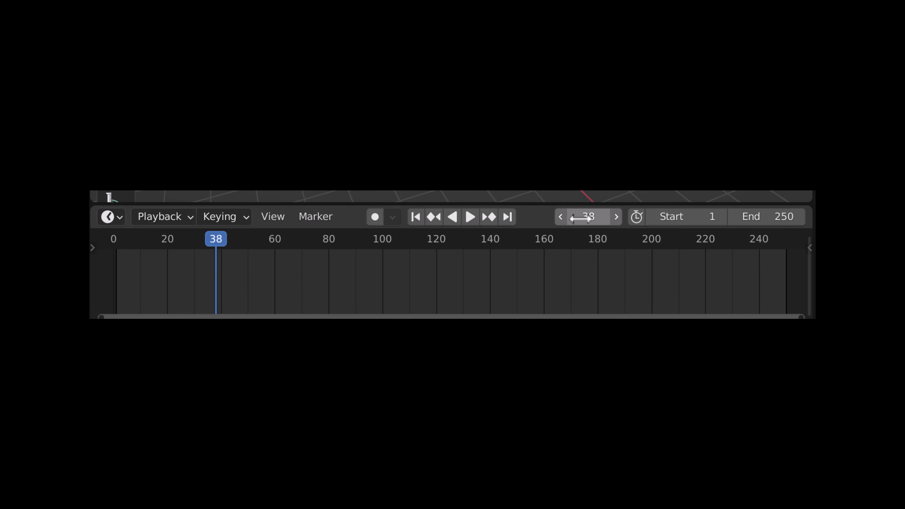
{"action": "left_click_drag", "start_coordinate": [215, 239], "coordinate": [115, 262]}
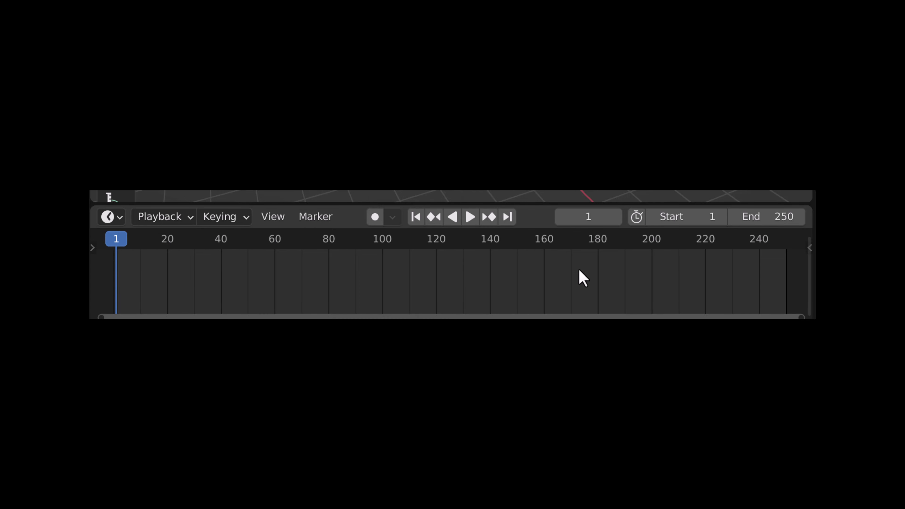
{"action": "left_click", "coordinate": [579, 215]}
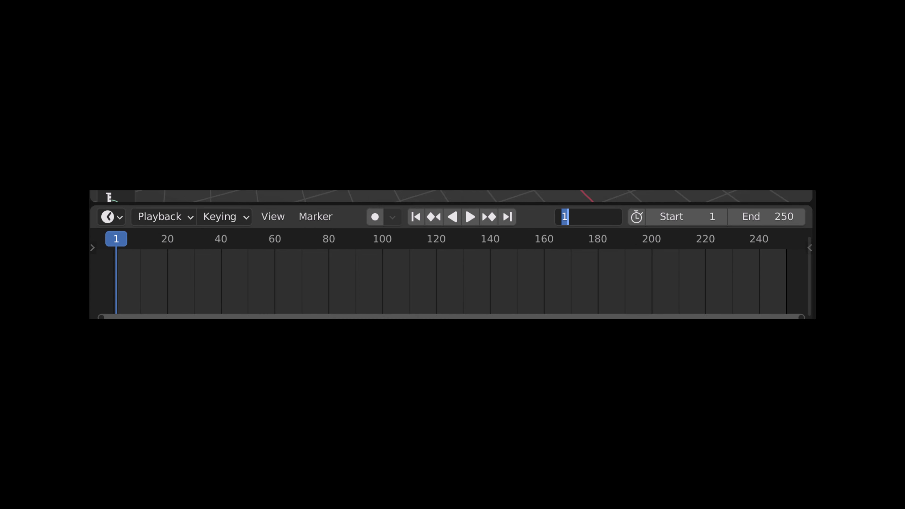
{"action": "type", "text": "20"}
{"action": "key", "text": "Return"}
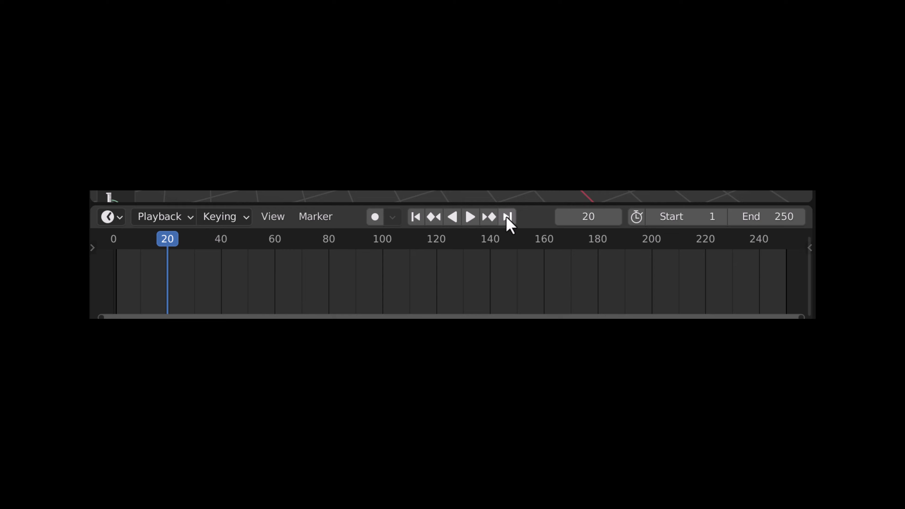
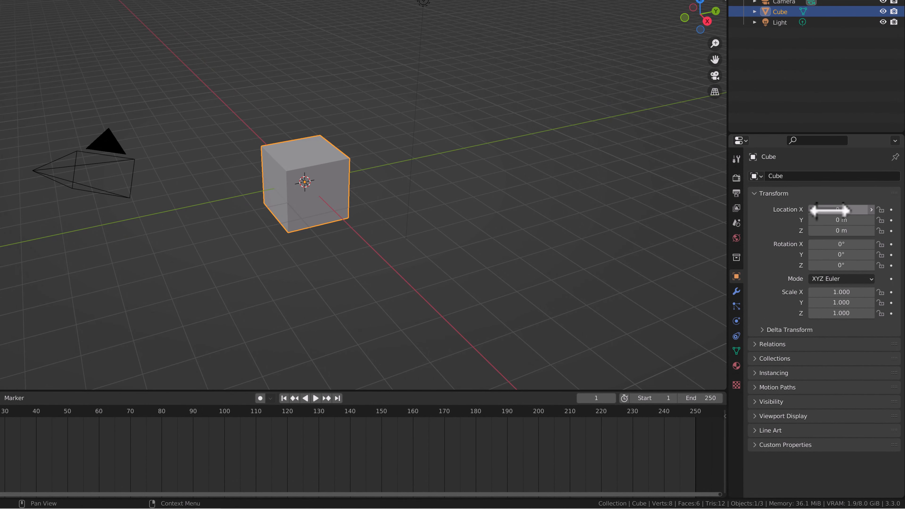
Set the cube's X location to -9 m and insert a Location keyframe at frame 1
{"action": "left_click_drag", "start_coordinate": [830, 210], "coordinate": [830, 210]}
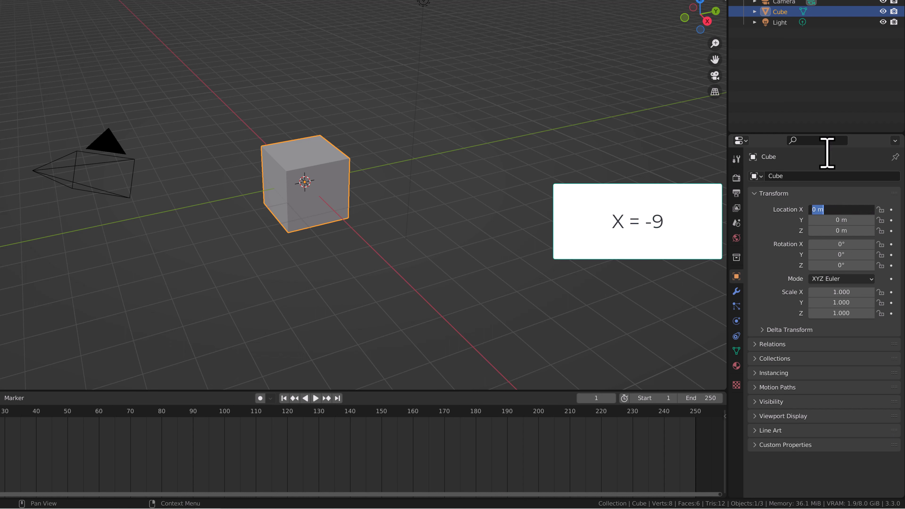
{"action": "type", "text": "-9"}
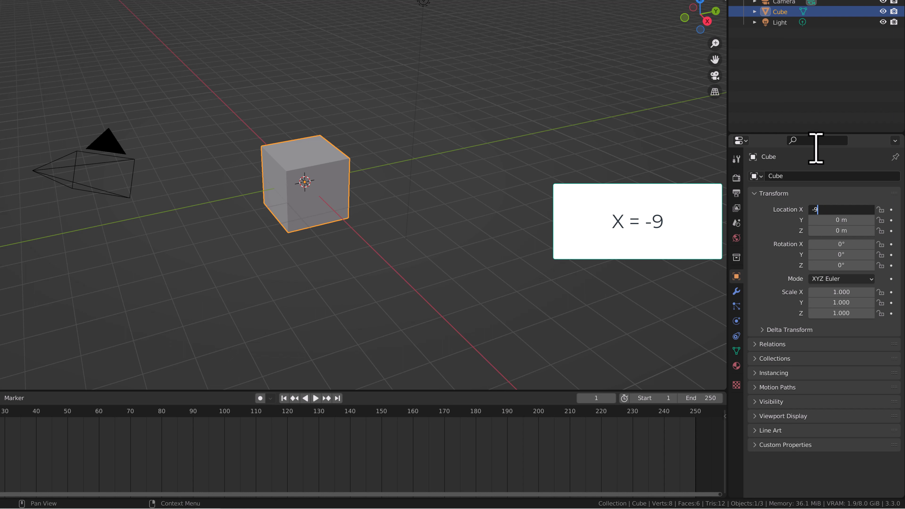
{"action": "key", "text": "Return"}
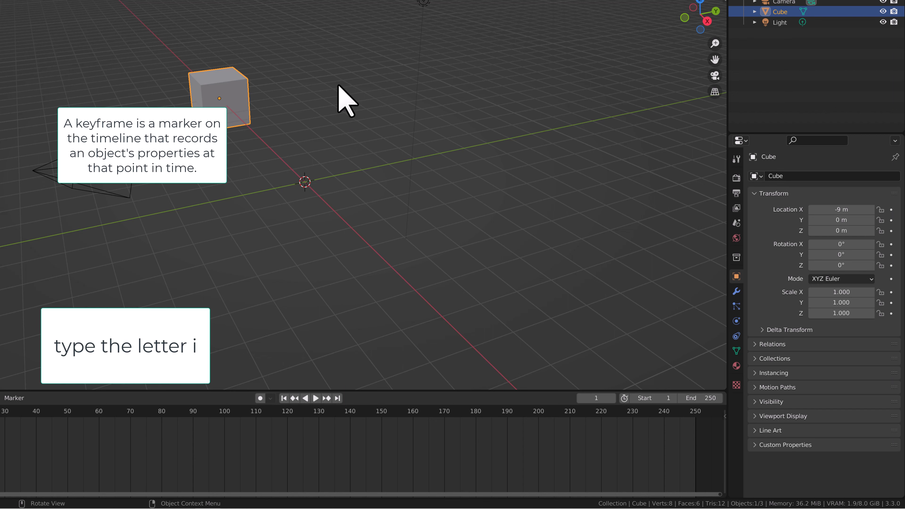
{"action": "key", "text": "i"}
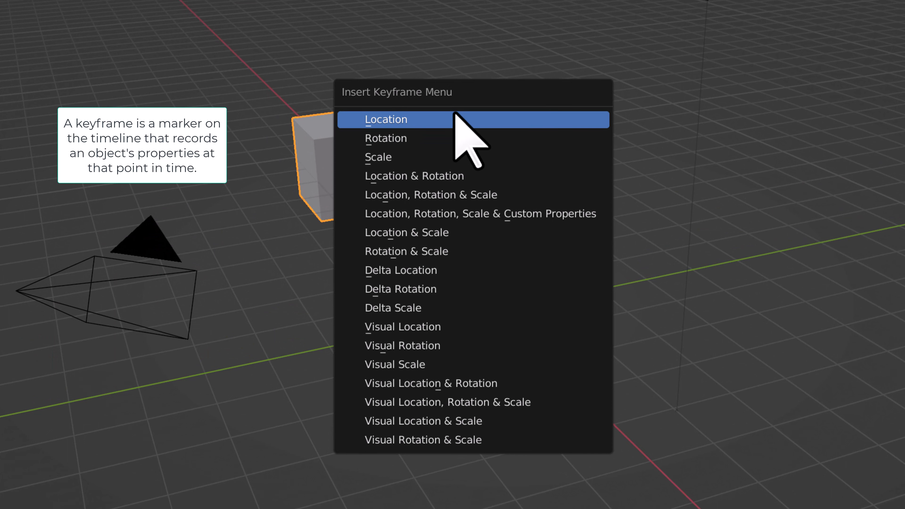
{"action": "left_click", "coordinate": [461, 120]}
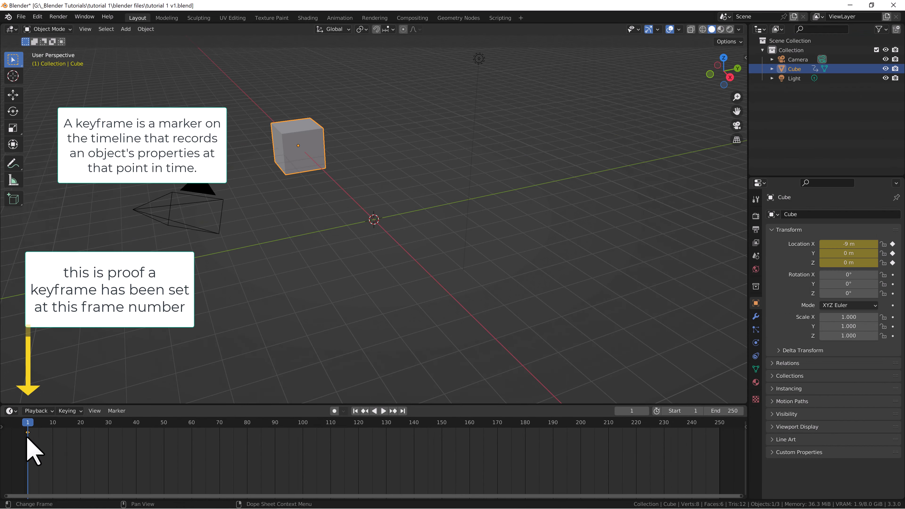
Go to frame 250, set the cube's X location to 5 m and insert a Location keyframe there
{"action": "left_click_drag", "start_coordinate": [28, 422], "coordinate": [720, 422]}
{"action": "left_click", "coordinate": [849, 244]}
{"action": "type", "text": "5"}
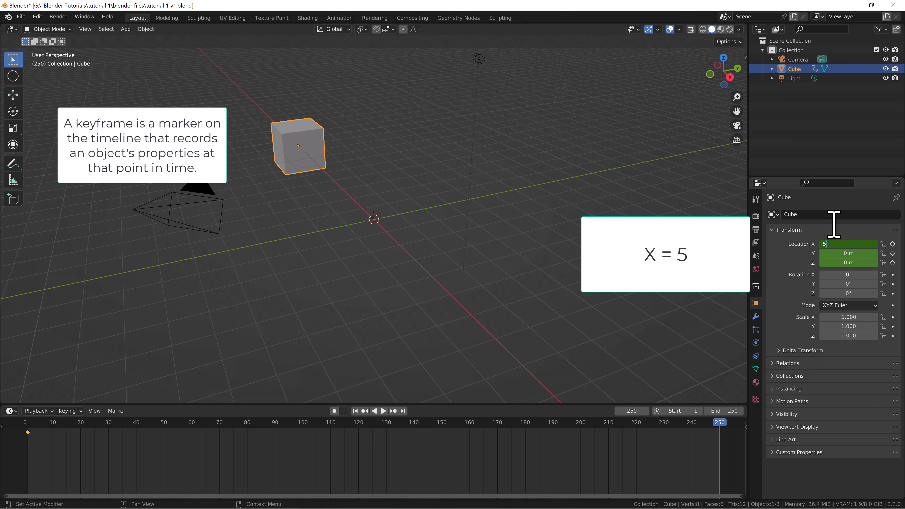
{"action": "key", "text": "Return"}
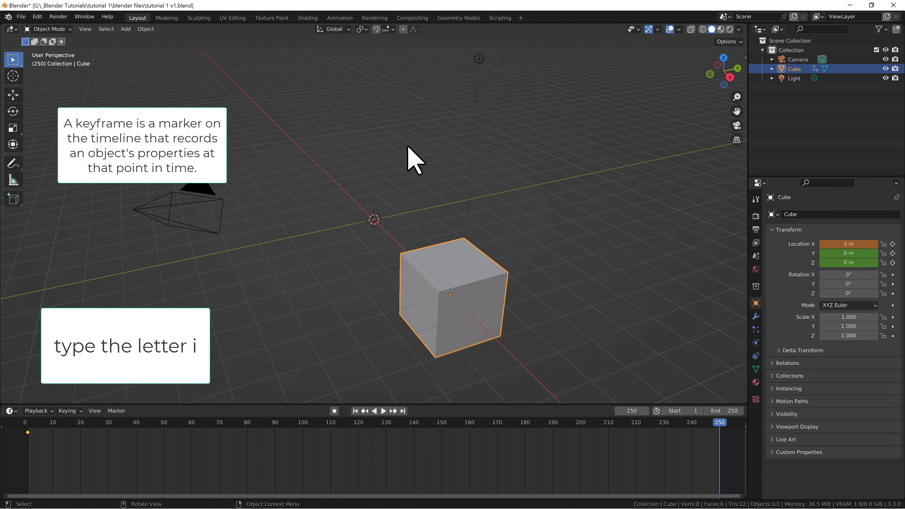
{"action": "key", "text": "i"}
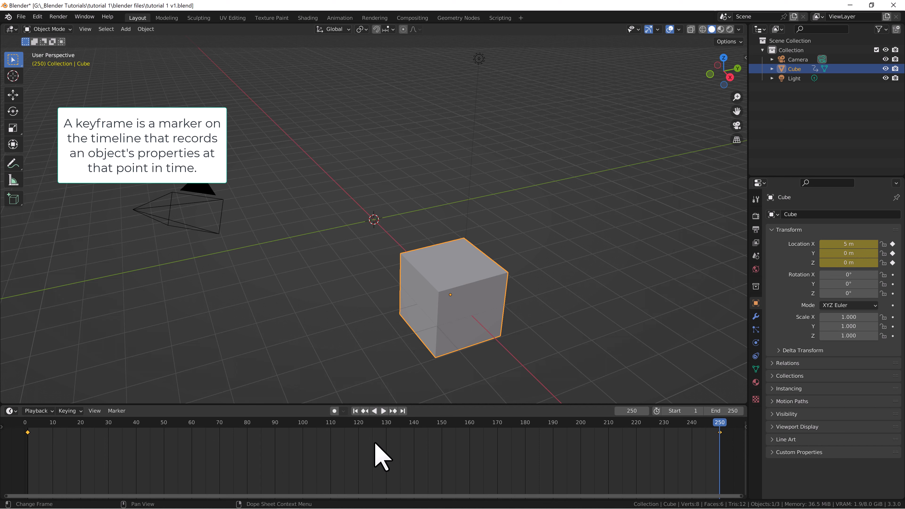
Play the cube's movement from the first frame to review it, and return to frame 1
{"action": "left_click", "coordinate": [355, 411]}
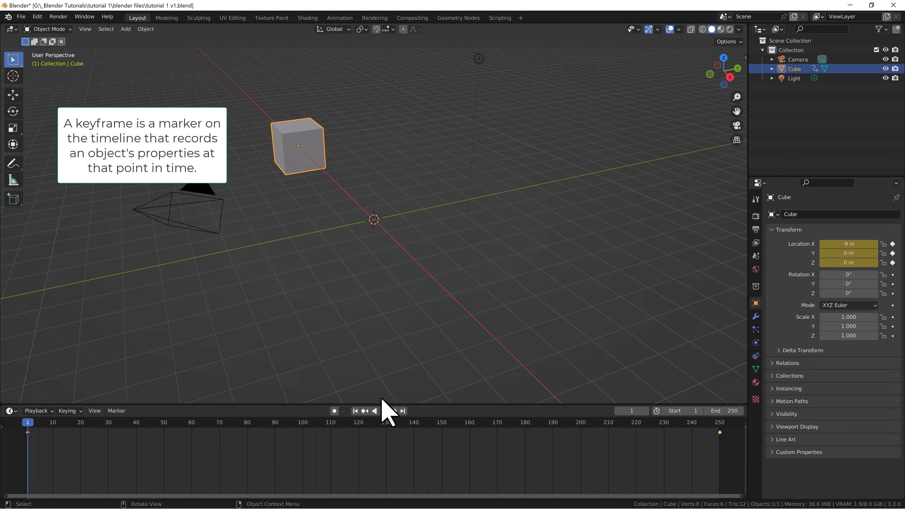
{"action": "left_click", "coordinate": [383, 411]}
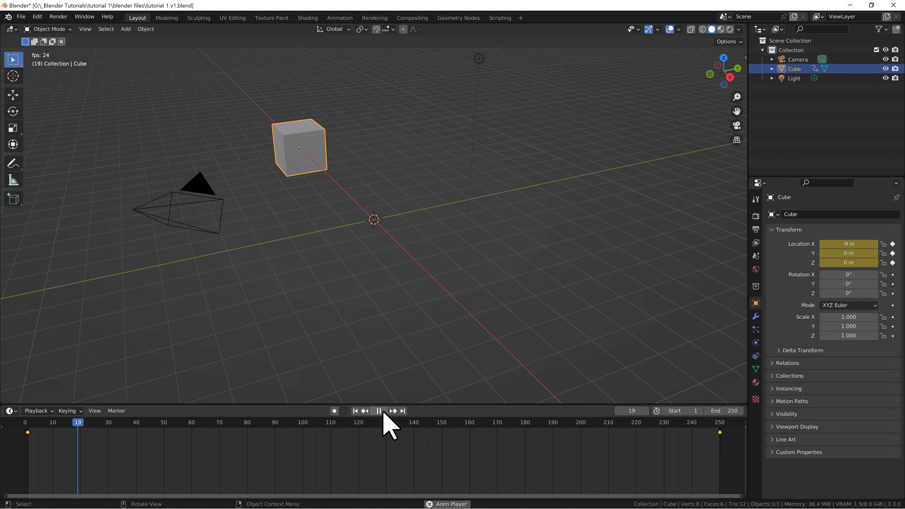
{"action": "left_click", "coordinate": [356, 411]}
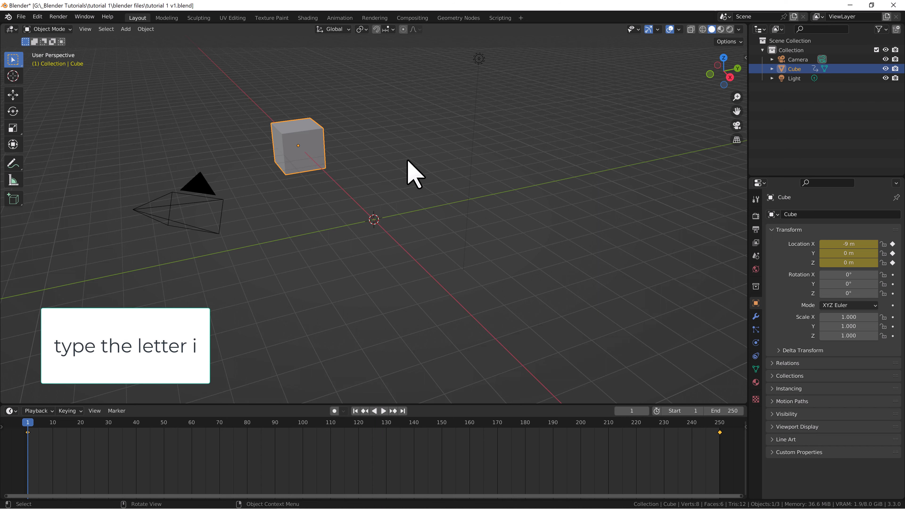
Keyframe the cube's rotation at frame 1, and keyframe a Z rotation of 720° at frame 250
{"action": "key", "text": "i"}
{"action": "left_click", "coordinate": [393, 170]}
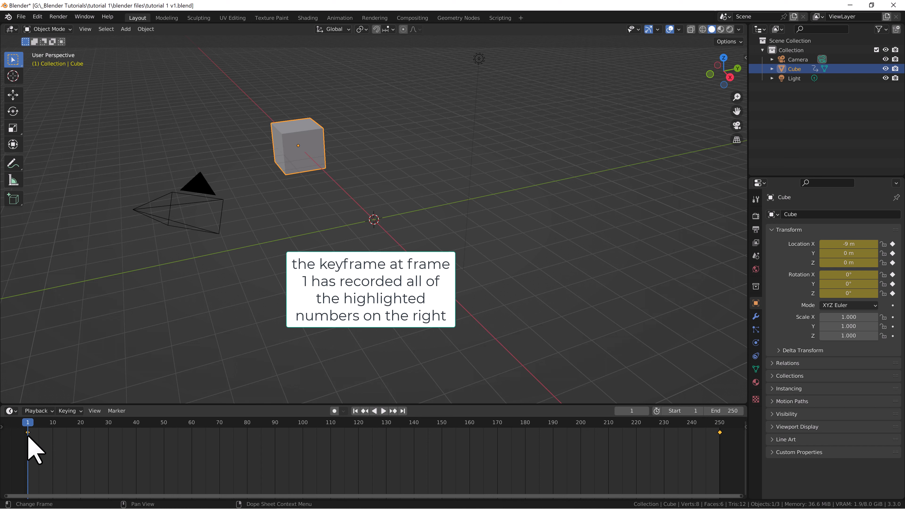
{"action": "left_click", "coordinate": [402, 411]}
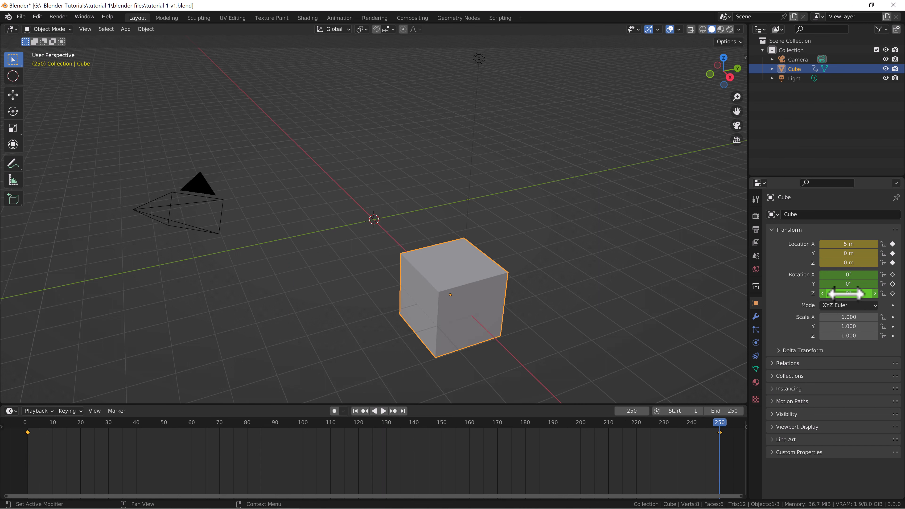
{"action": "left_click", "coordinate": [845, 293]}
{"action": "type", "text": "720"}
{"action": "key", "text": "Return"}
{"action": "key", "text": "i"}
Play the combined movement and spin of the cube from the start, stop it and return to frame 1
{"action": "left_click", "coordinate": [356, 411]}
{"action": "left_click", "coordinate": [384, 411]}
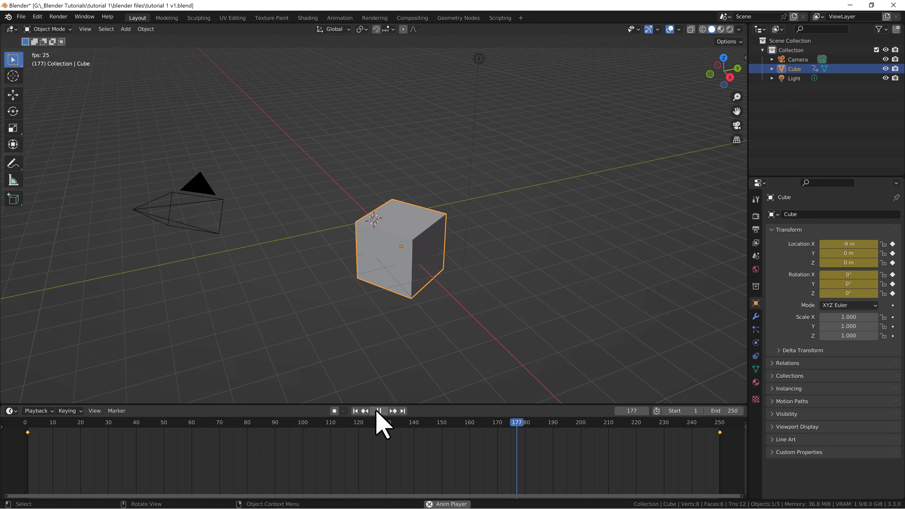
{"action": "left_click", "coordinate": [378, 410]}
{"action": "left_click", "coordinate": [355, 411]}
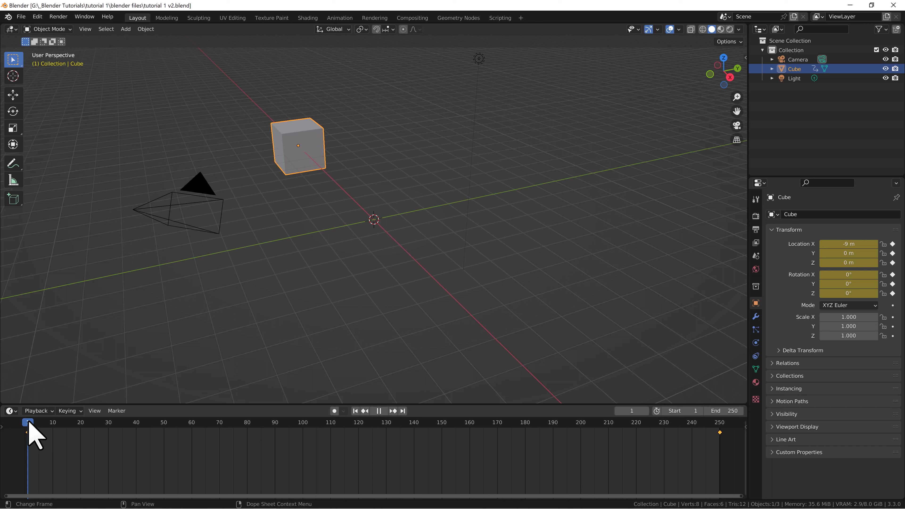
Scrub the timeline to frame 78 to inspect the cube between its keyframes, and return to frame 1
{"action": "left_click_drag", "start_coordinate": [28, 421], "coordinate": [90, 432]}
{"action": "left_click_drag", "start_coordinate": [90, 432], "coordinate": [242, 443]}
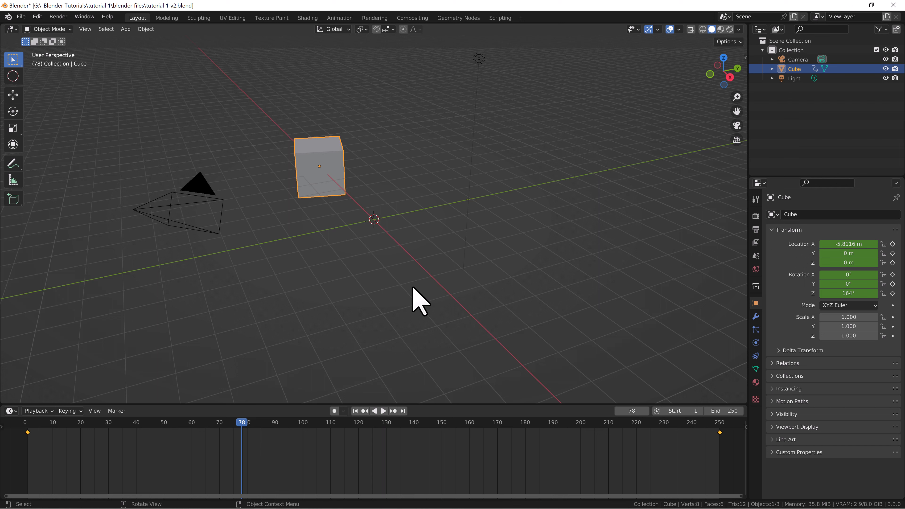
{"action": "left_click", "coordinate": [355, 411]}
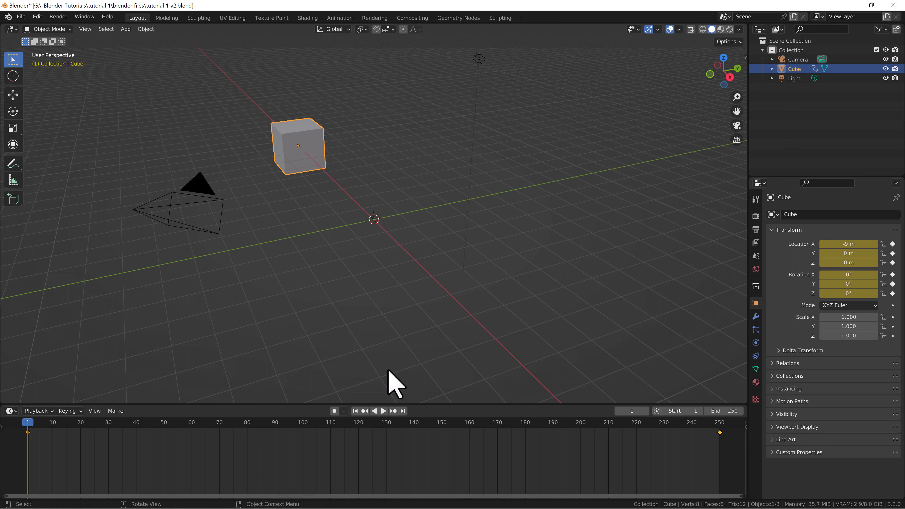
Play the cube's animation briefly, stop it and return to frame 1
{"action": "left_click", "coordinate": [383, 411]}
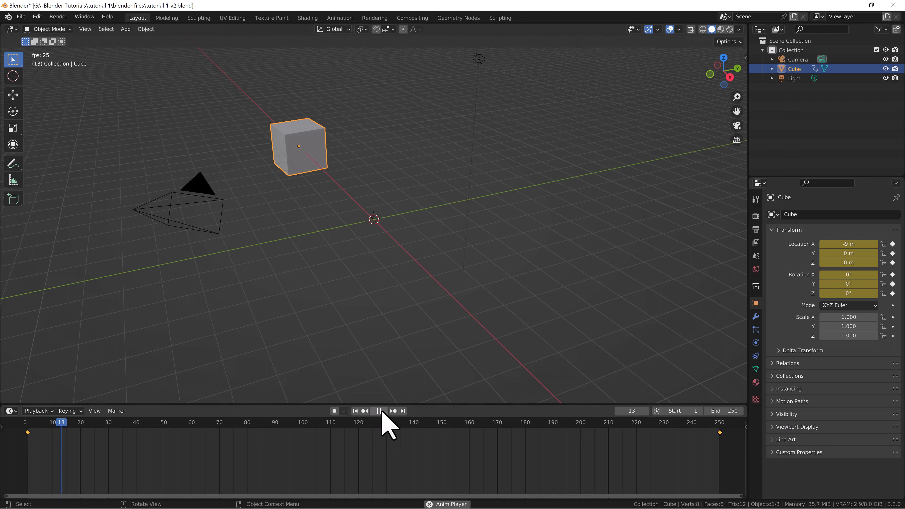
{"action": "left_click", "coordinate": [379, 411]}
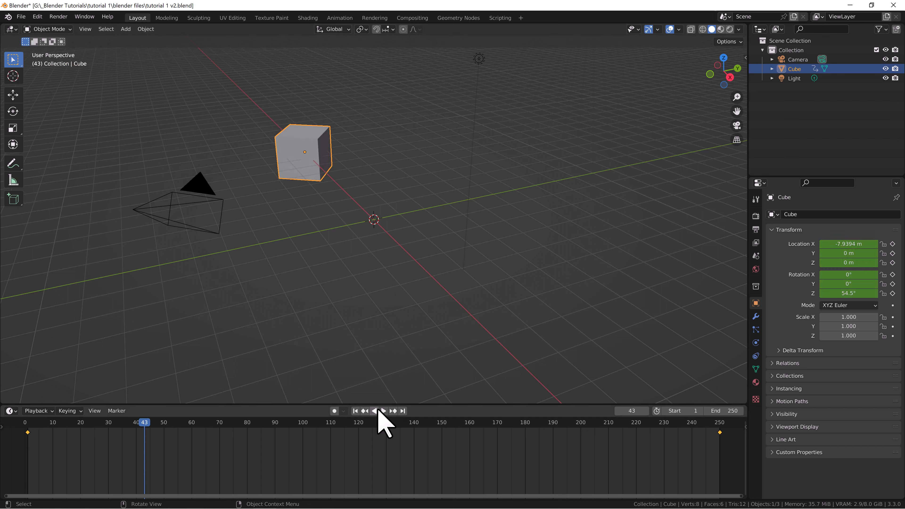
{"action": "left_click", "coordinate": [355, 411]}
Move the cube's first keyframe from frame 1 to frame 40
{"action": "left_click", "coordinate": [28, 433]}
{"action": "key", "text": "g"}
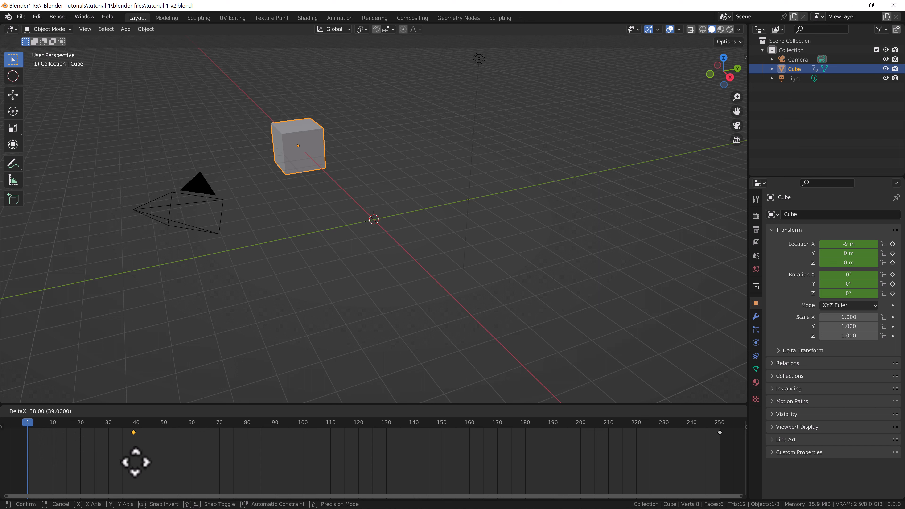
{"action": "left_click", "coordinate": [136, 464]}
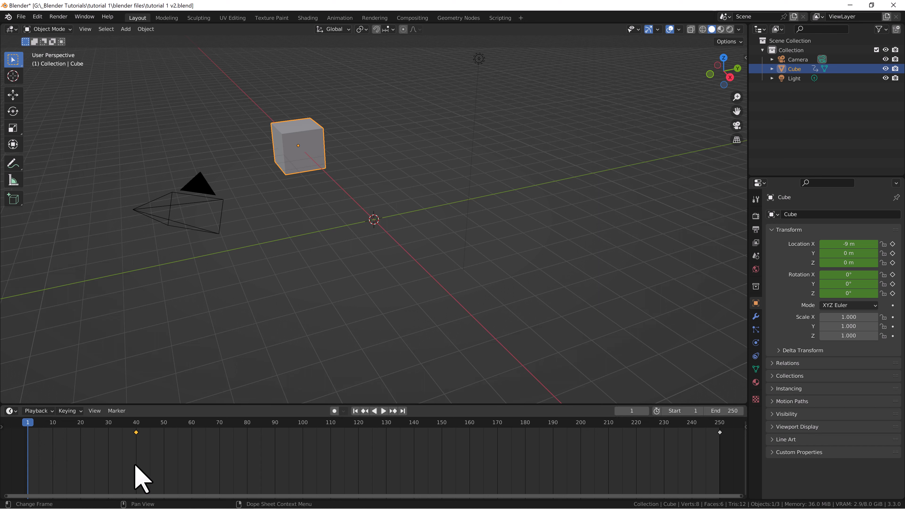
Play the animation with the shifted first keyframe, stop it and return to frame 1
{"action": "left_click", "coordinate": [383, 411]}
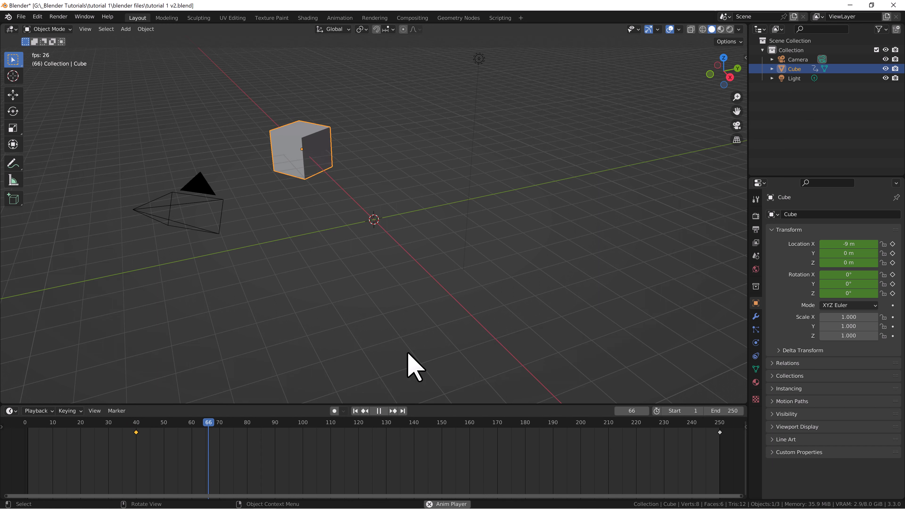
{"action": "left_click", "coordinate": [378, 411]}
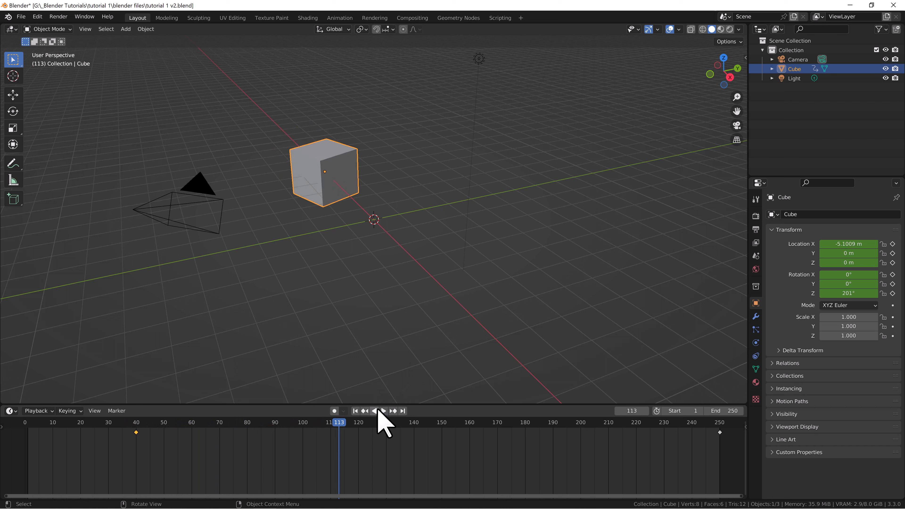
{"action": "left_click", "coordinate": [355, 411]}
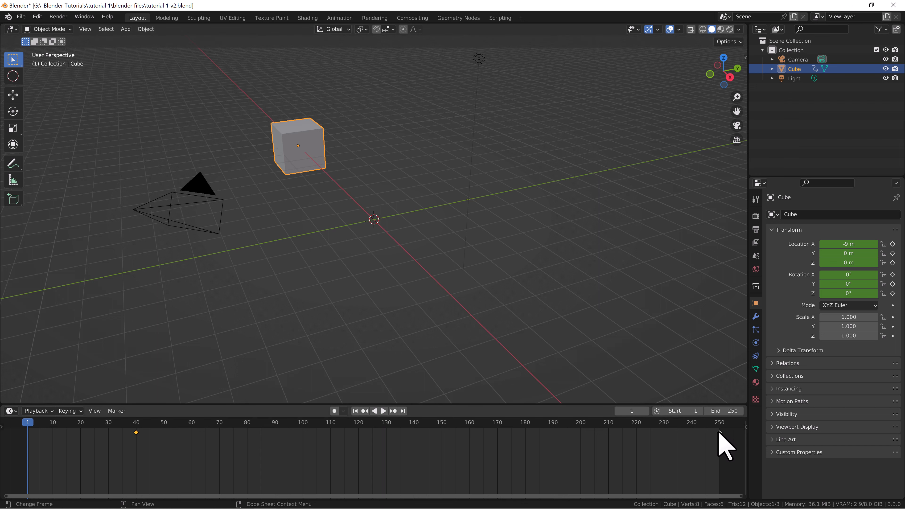
Move the cube's last keyframe from frame 250 to about frame 119 and play the shortened animation
{"action": "left_click_drag", "start_coordinate": [720, 433], "coordinate": [354, 450]}
{"action": "left_click", "coordinate": [383, 410]}
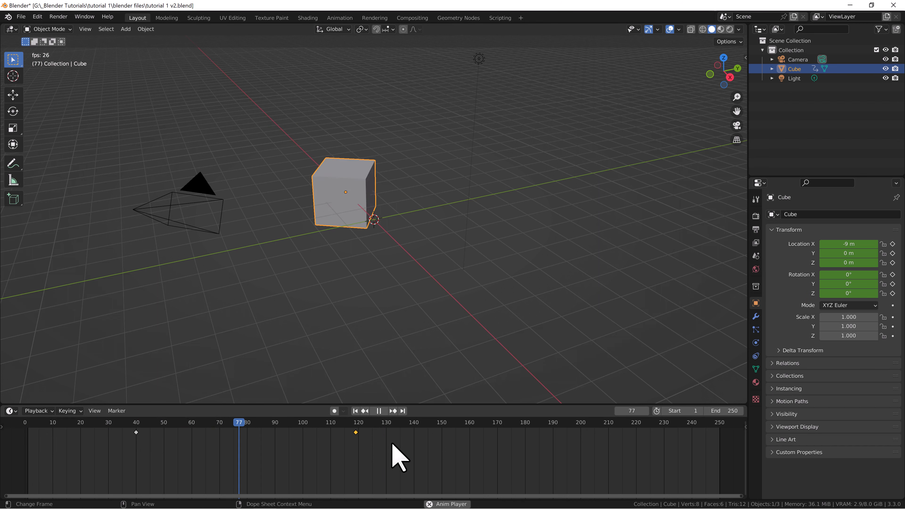
{"action": "left_click", "coordinate": [378, 411]}
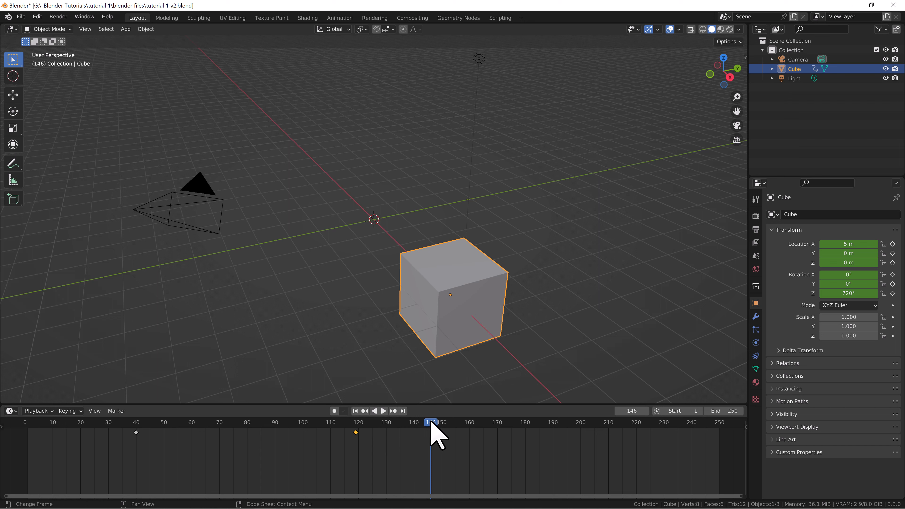
At frame 76, move the cube to about X 0.3, Y 11.6, Z 3.4 m, keyframe its location and rotation, and play from the start
{"action": "left_click_drag", "start_coordinate": [430, 422], "coordinate": [236, 426]}
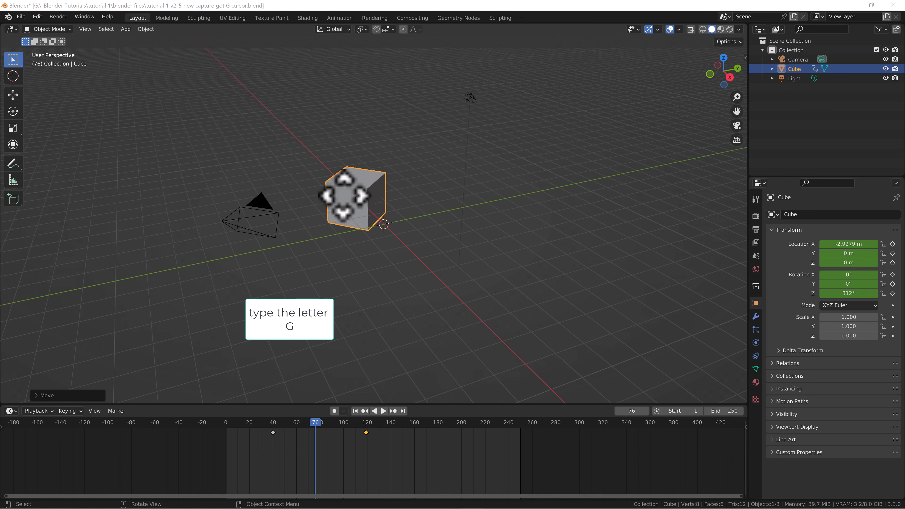
{"action": "left_click", "coordinate": [344, 196]}
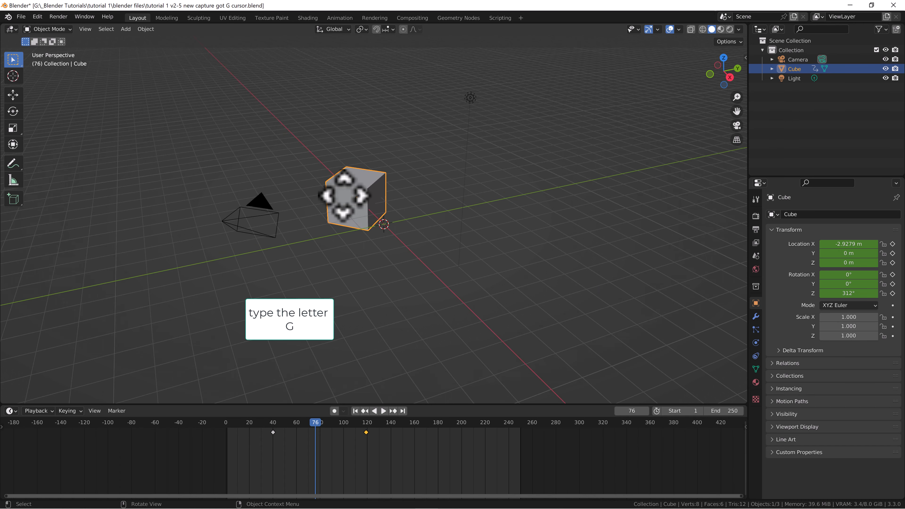
{"action": "key", "text": "g"}
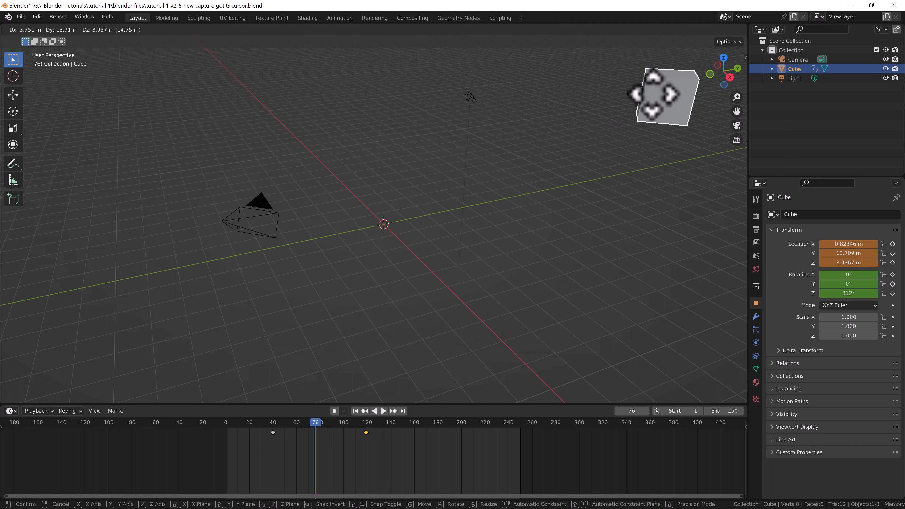
{"action": "left_click", "coordinate": [654, 95]}
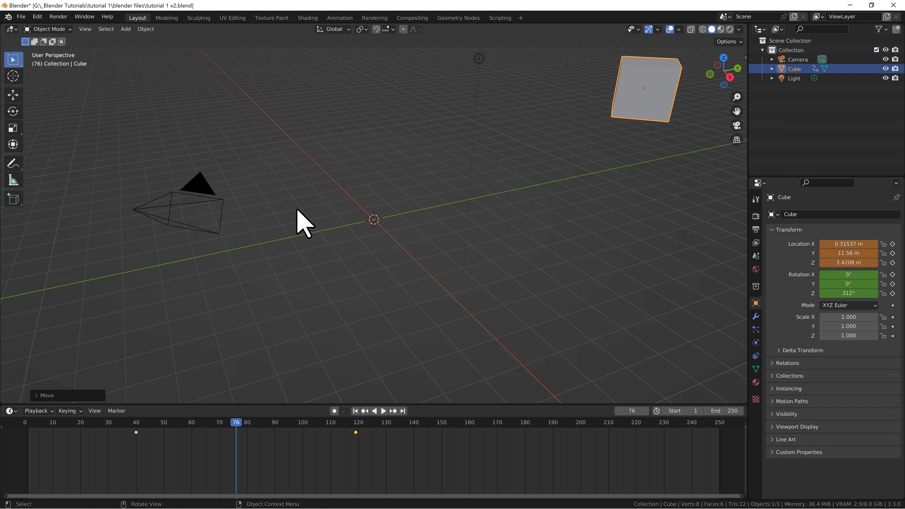
{"action": "key", "text": "i"}
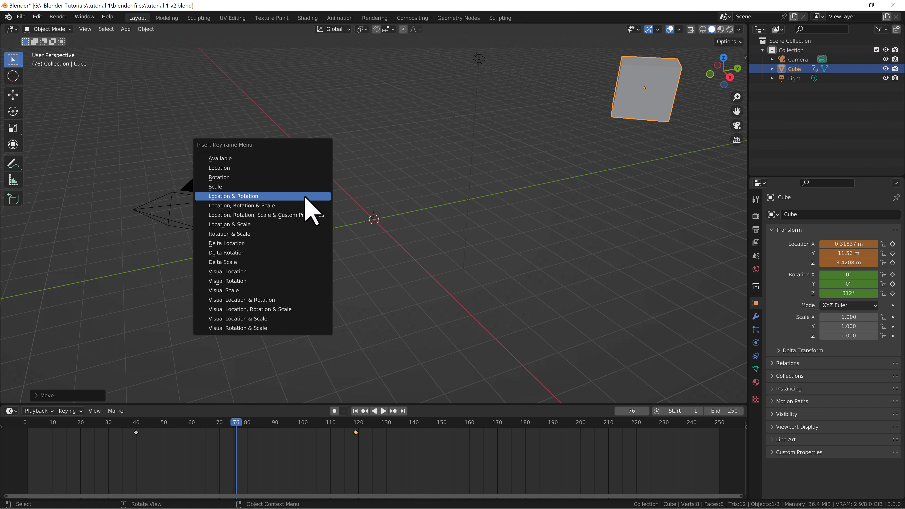
{"action": "left_click", "coordinate": [271, 197]}
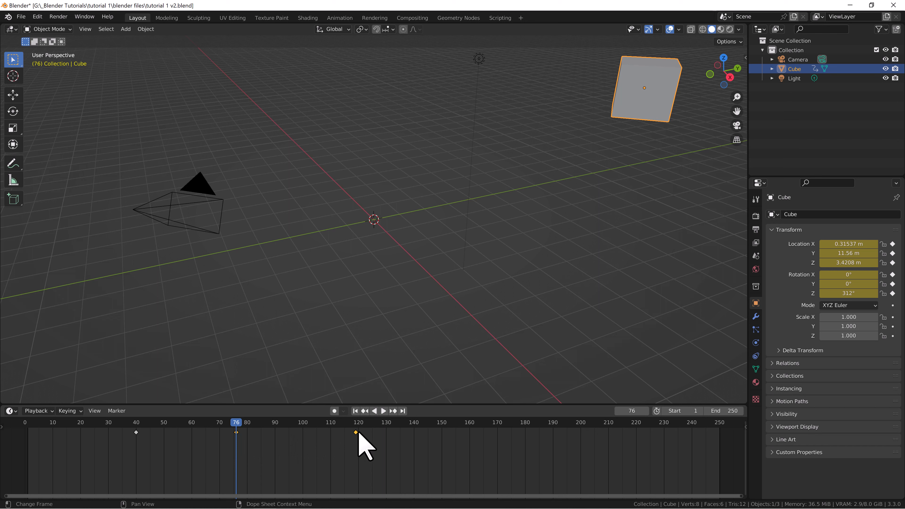
{"action": "left_click", "coordinate": [355, 411]}
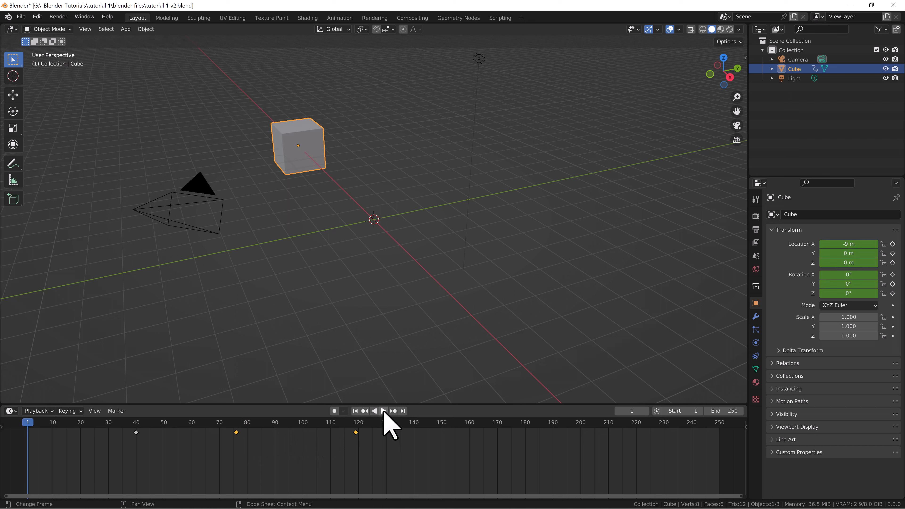
{"action": "left_click", "coordinate": [384, 411]}
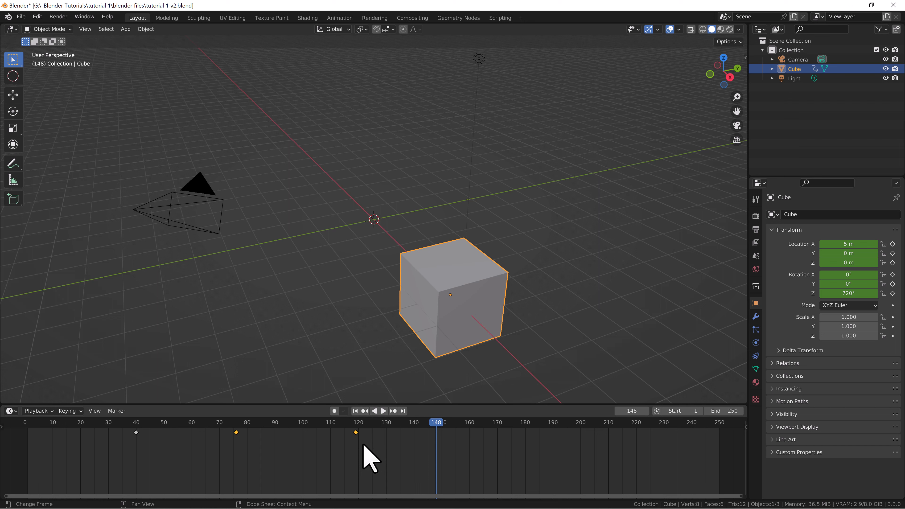
Move the last keyframe to frame 250 and the first to frame 1, and delete the middle keyframe at frame 76
{"action": "left_click", "coordinate": [355, 433]}
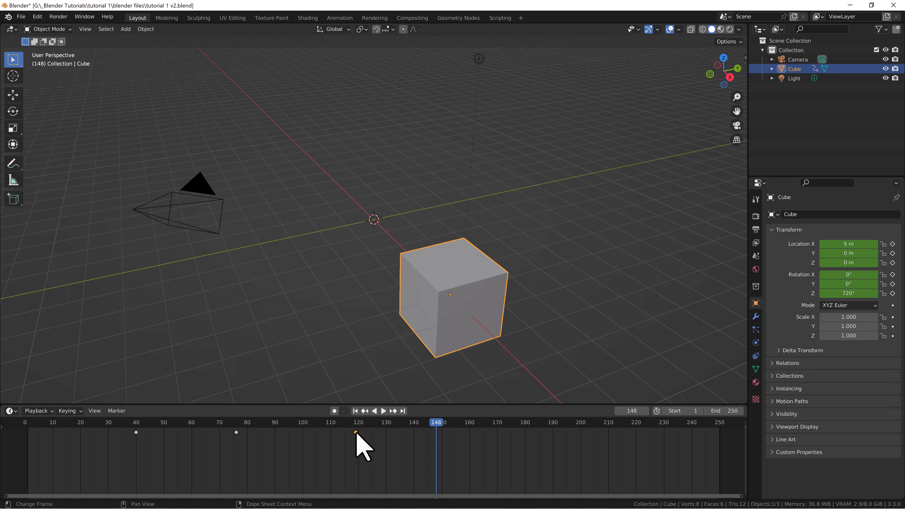
{"action": "left_click_drag", "start_coordinate": [355, 433], "coordinate": [722, 473]}
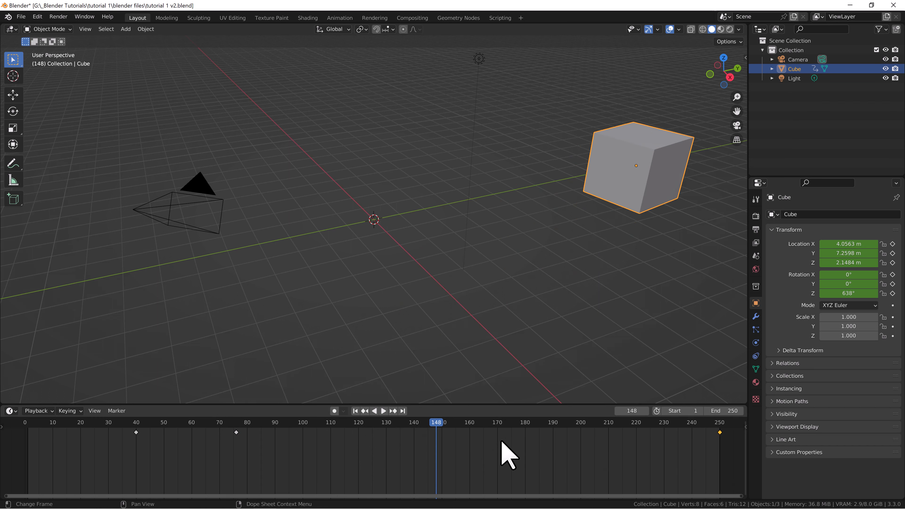
{"action": "left_click_drag", "start_coordinate": [135, 432], "coordinate": [27, 432]}
{"action": "left_click", "coordinate": [236, 432]}
{"action": "key", "text": "Delete"}
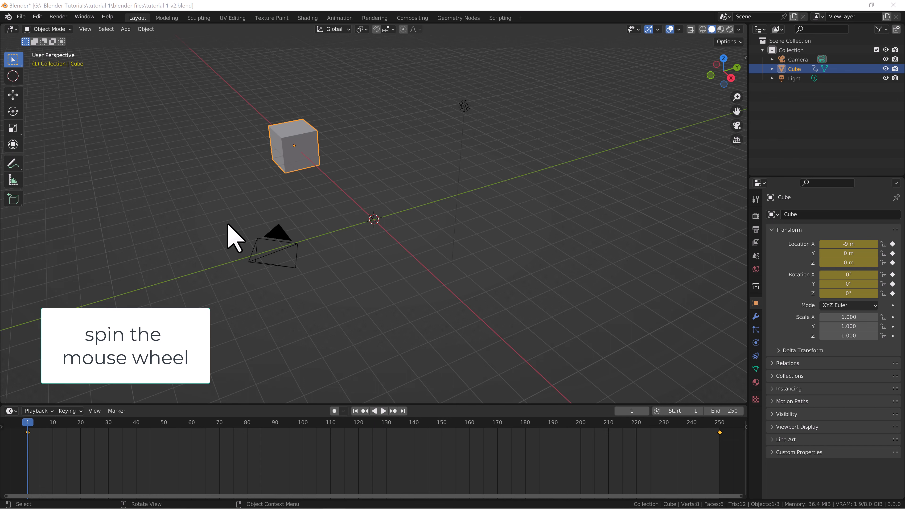
Zoom the 3D viewport out and in, and orbit the view around the scene
{"action": "scroll", "coordinate": [234, 238], "scroll_direction": "down", "scroll_amount": 4}
{"action": "scroll", "coordinate": [234, 238], "scroll_direction": "up", "scroll_amount": 3}
{"action": "scroll", "coordinate": [229, 225], "scroll_direction": "up", "scroll_amount": 1}
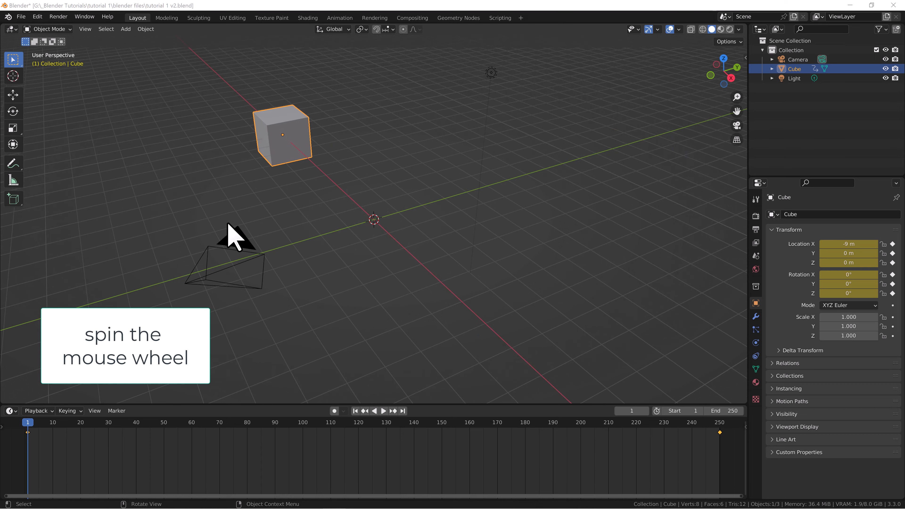
{"action": "scroll", "coordinate": [228, 225], "scroll_direction": "down", "scroll_amount": 2}
{"action": "scroll", "coordinate": [228, 226], "scroll_direction": "up", "scroll_amount": 2}
{"action": "scroll", "coordinate": [228, 225], "scroll_direction": "down", "scroll_amount": 1}
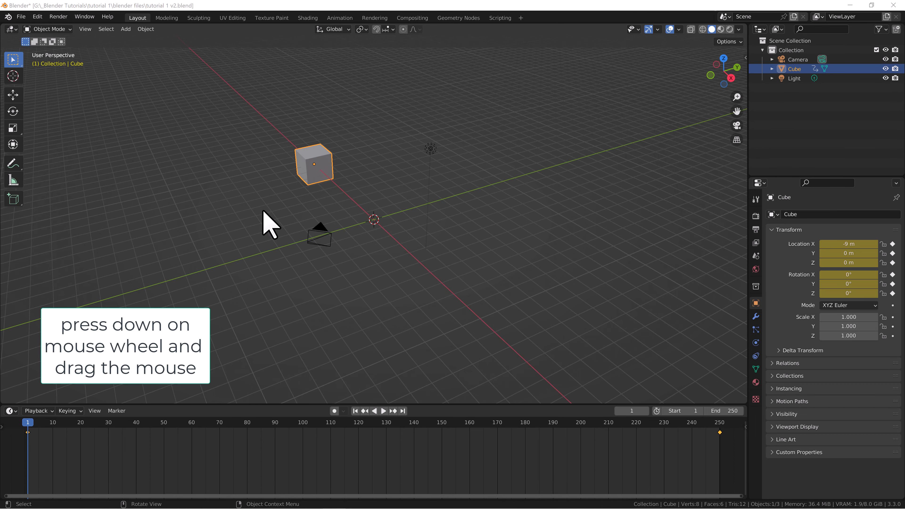
{"action": "middle_click_drag", "start_coordinate": [263, 211], "coordinate": [242, 216]}
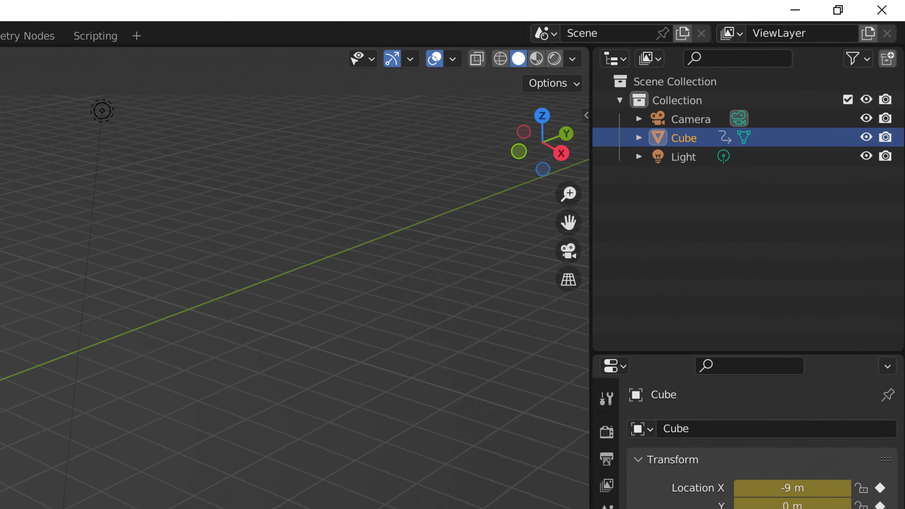
Rename the Cube object as "cube 1"
{"action": "double_click", "coordinate": [691, 139]}
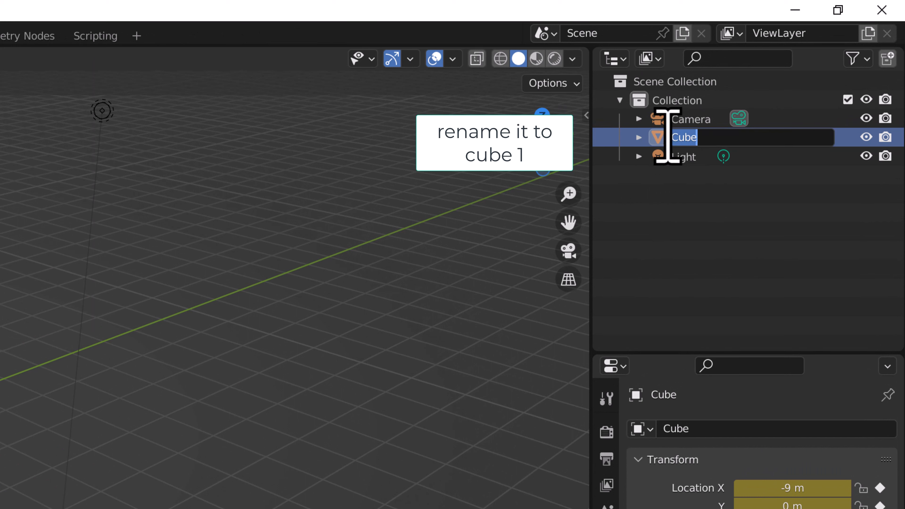
{"action": "type", "text": "cube 1"}
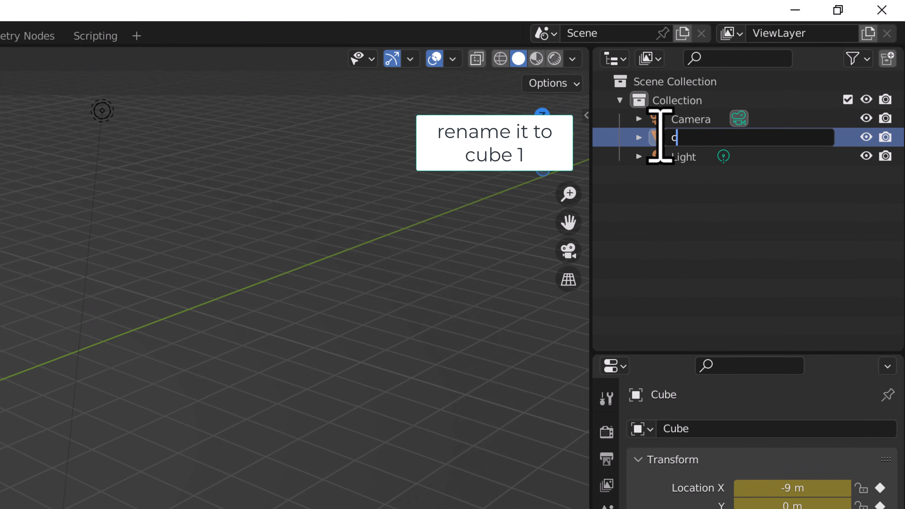
{"action": "key", "text": "Return"}
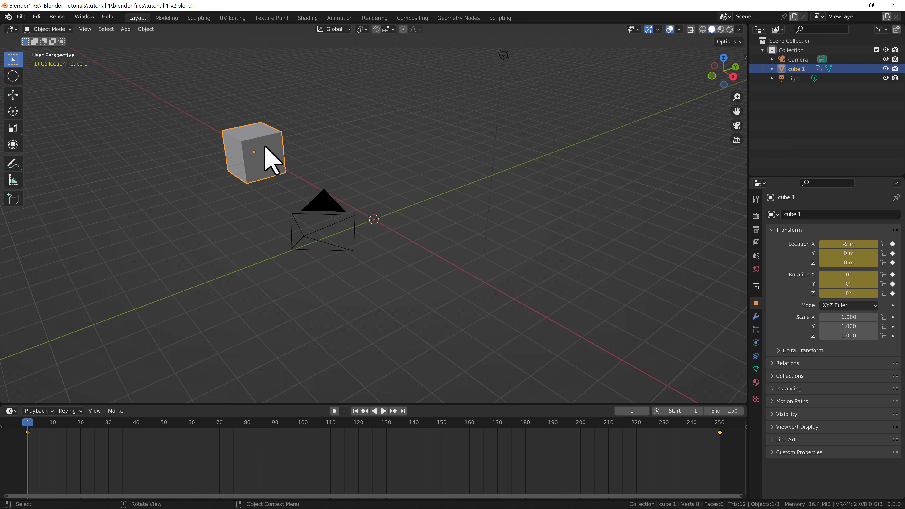
Duplicate cube 1 and offset the copy 4 m along the Y axis
{"action": "key", "text": "shift+d"}
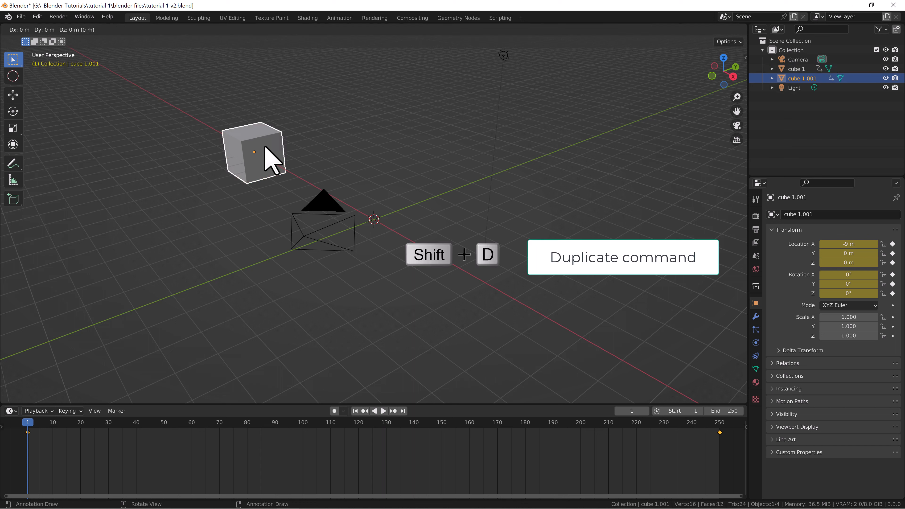
{"action": "key", "text": "y"}
{"action": "key", "text": "4"}
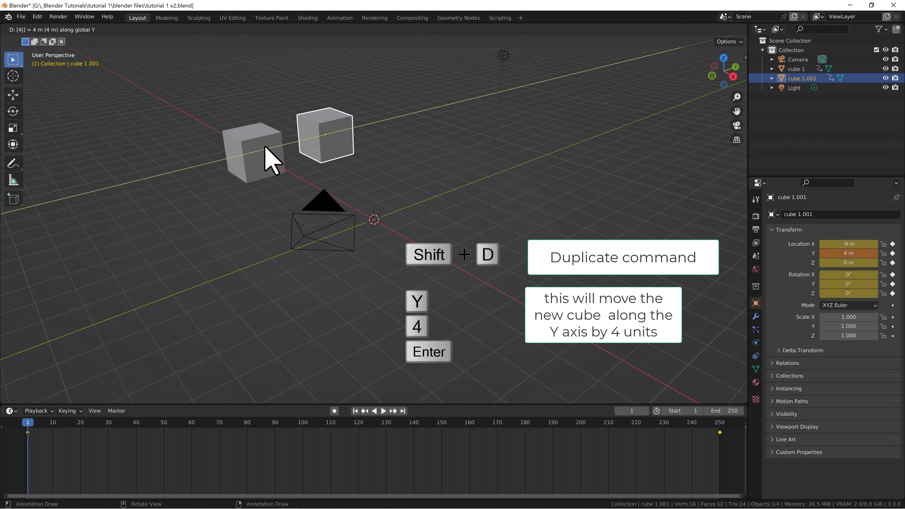
{"action": "key", "text": "Return"}
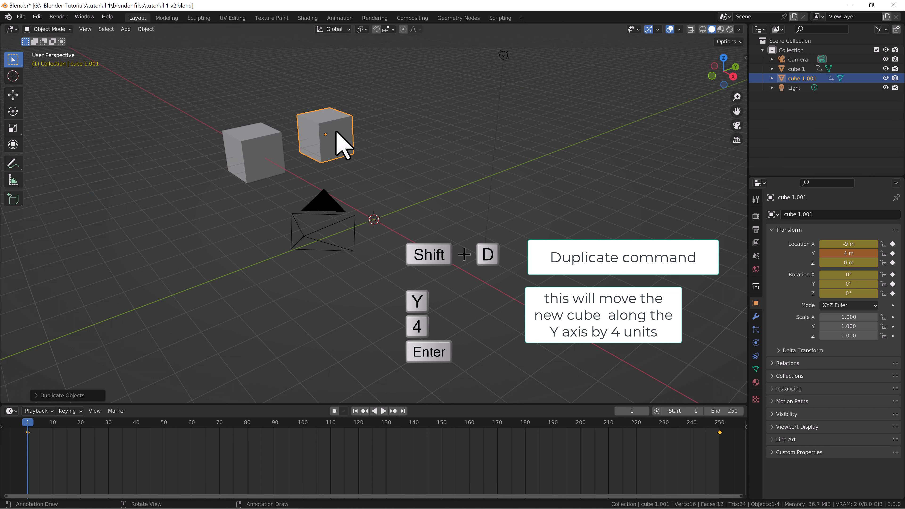
Rename the duplicated cube as "cube 2"
{"action": "double_click", "coordinate": [800, 79]}
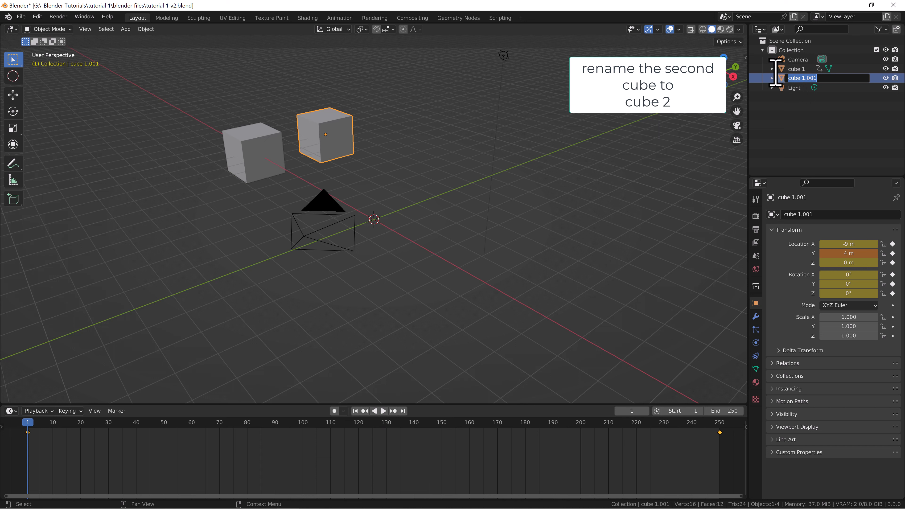
{"action": "type", "text": "cube 2"}
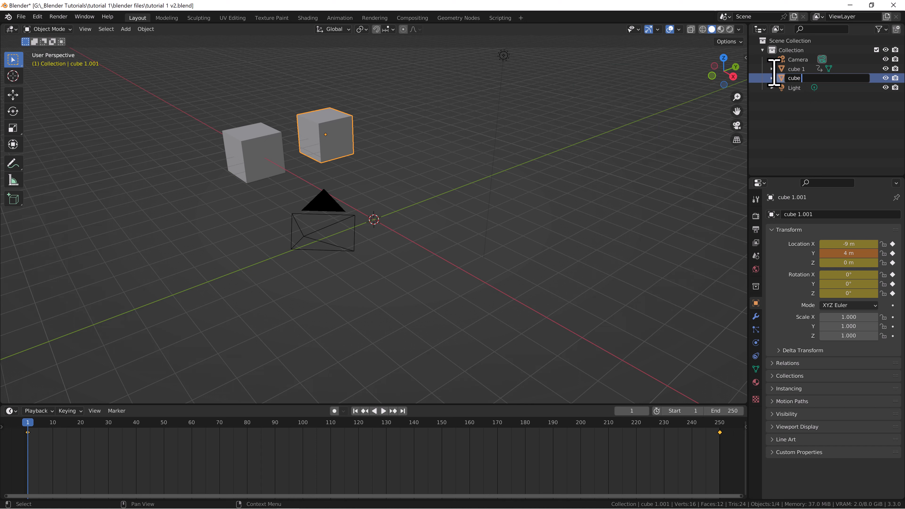
{"action": "key", "text": "Return"}
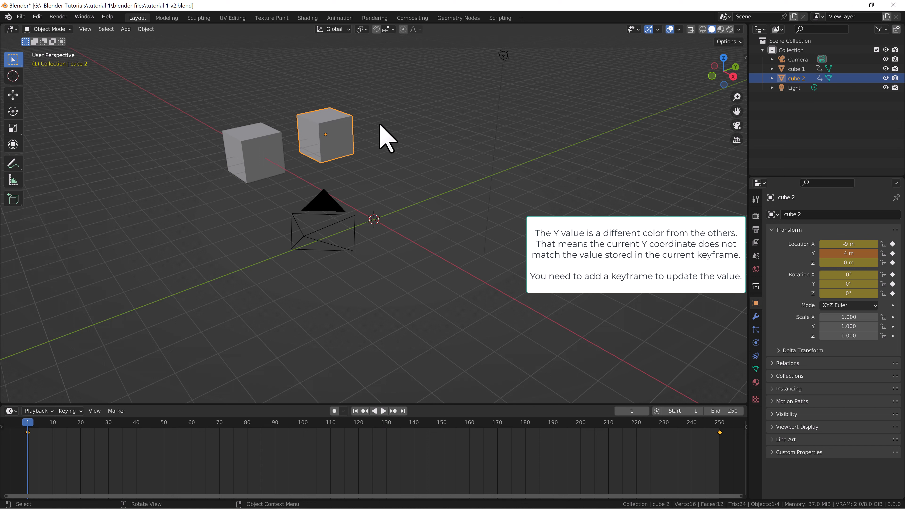
Insert a location keyframe for cube 2 at frame 1, and go to the last frame, 250
{"action": "key", "text": "i"}
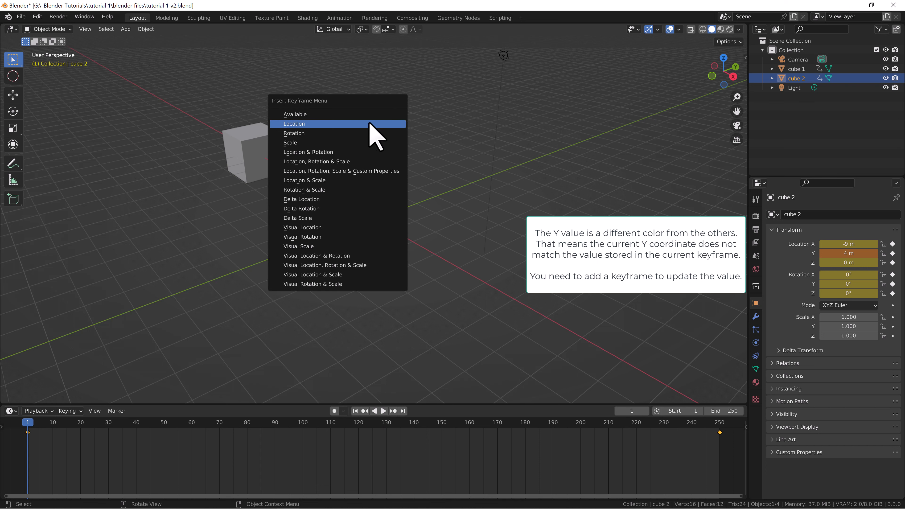
{"action": "left_click", "coordinate": [369, 123]}
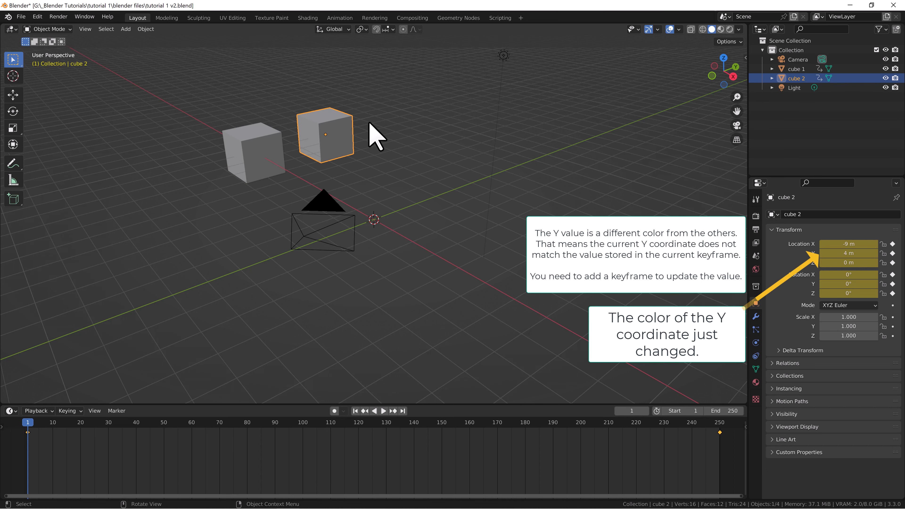
{"action": "left_click", "coordinate": [403, 411]}
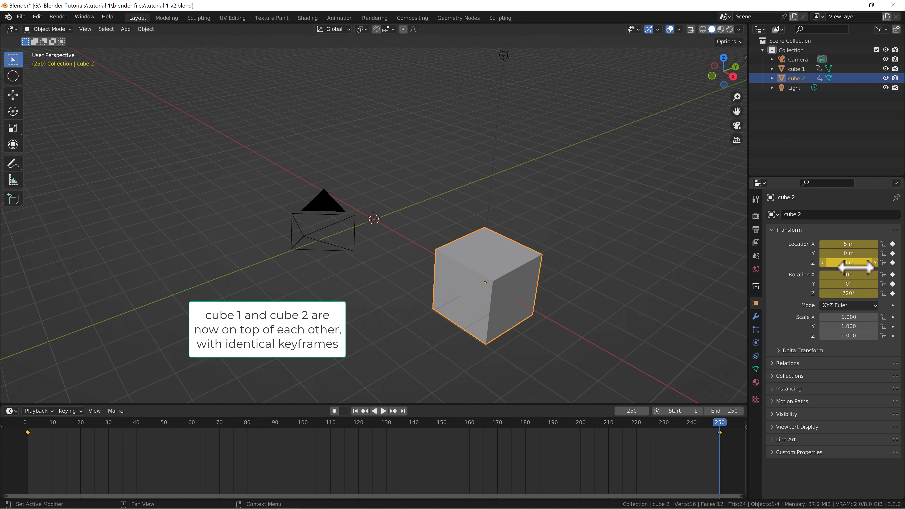
Set cube 2's Y location to 4 m at frame 250 and insert a location keyframe
{"action": "left_click", "coordinate": [852, 253]}
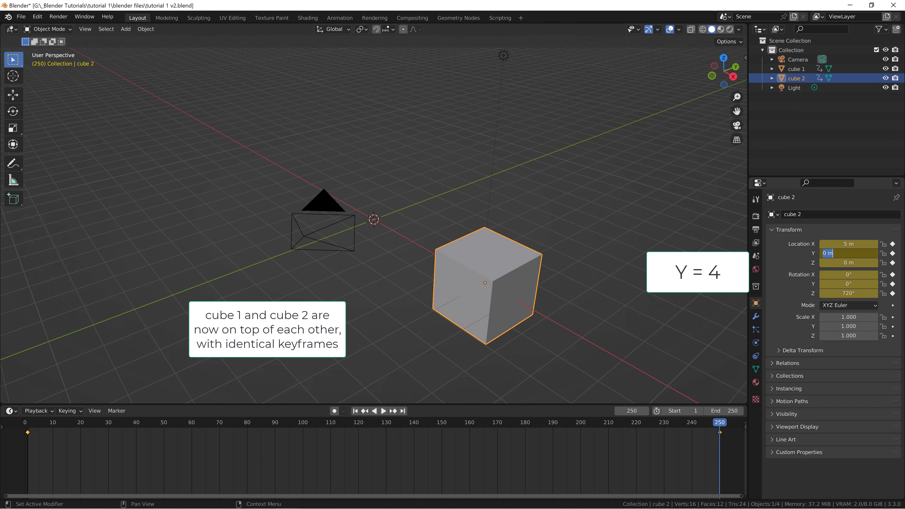
{"action": "type", "text": "4"}
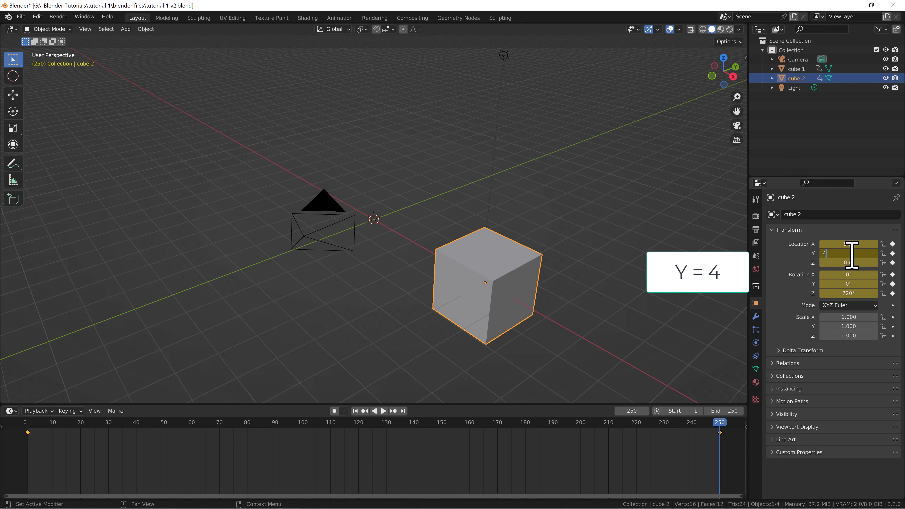
{"action": "key", "text": "Return"}
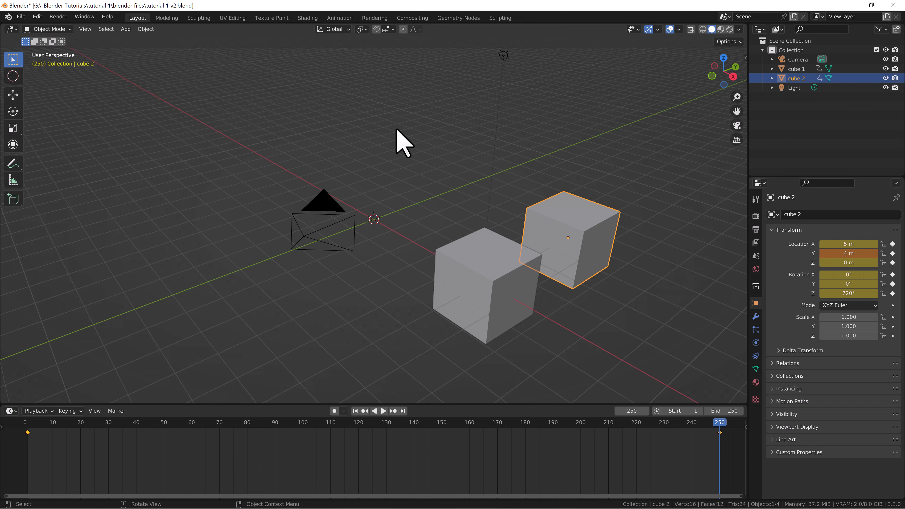
{"action": "key", "text": "i"}
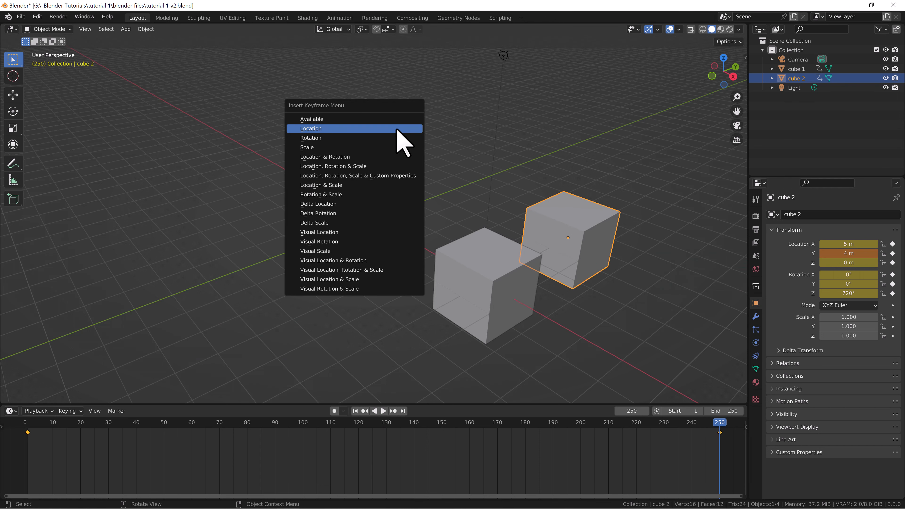
{"action": "left_click", "coordinate": [379, 130]}
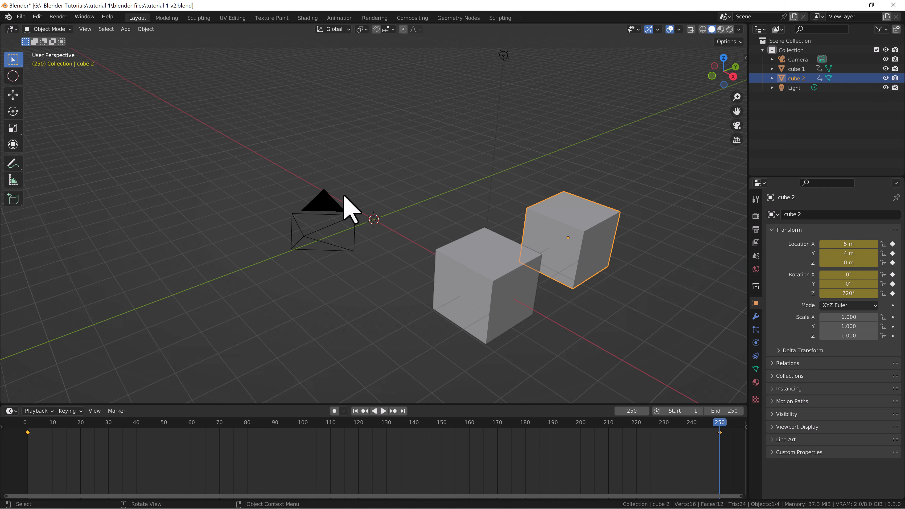
At frame 1, duplicate cube 2 and offset the copy 4 m along the Y axis
{"action": "left_click", "coordinate": [356, 411]}
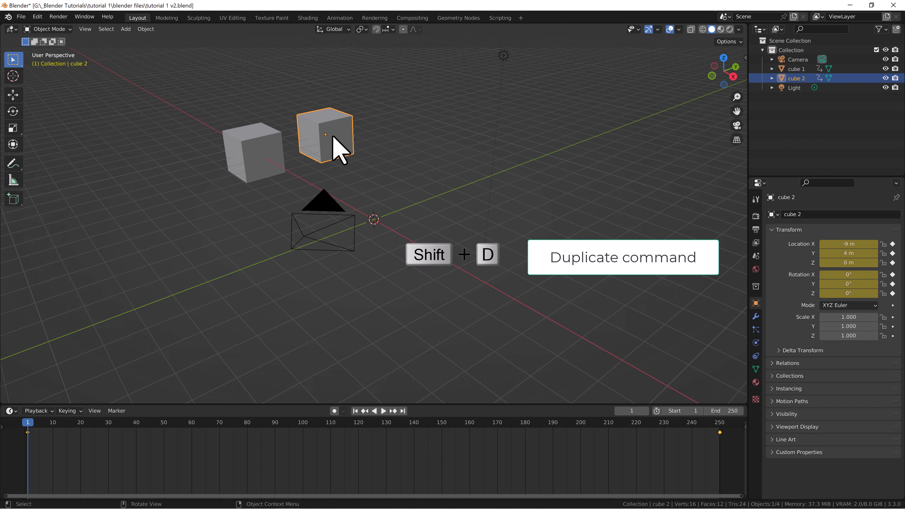
{"action": "key", "text": "shift+d"}
{"action": "key", "text": "y"}
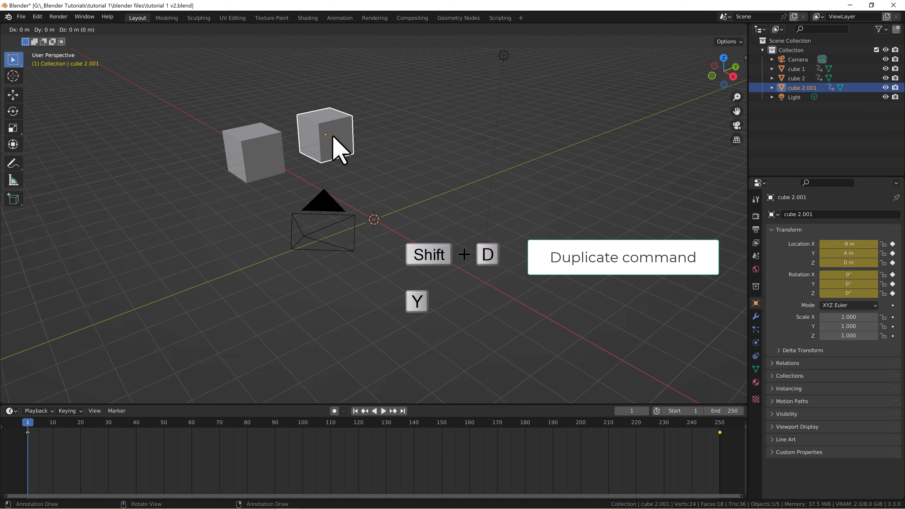
{"action": "key", "text": "4"}
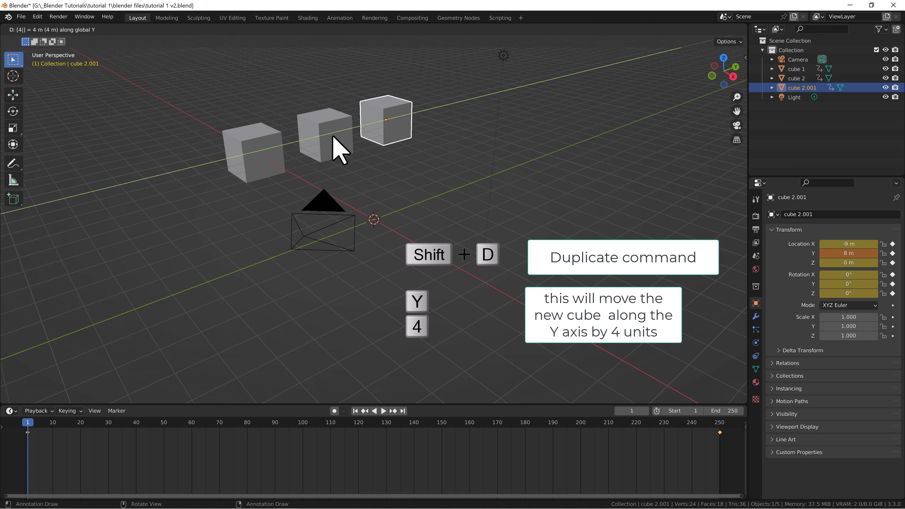
{"action": "key", "text": "Return"}
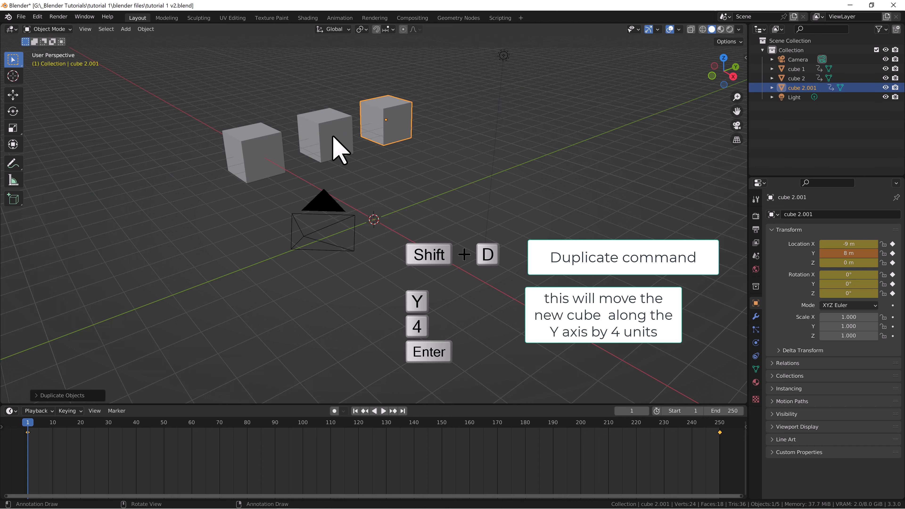
Rename the duplicate of cube 2 as "cube 3" and insert a location keyframe for it at frame 1
{"action": "double_click", "coordinate": [802, 89]}
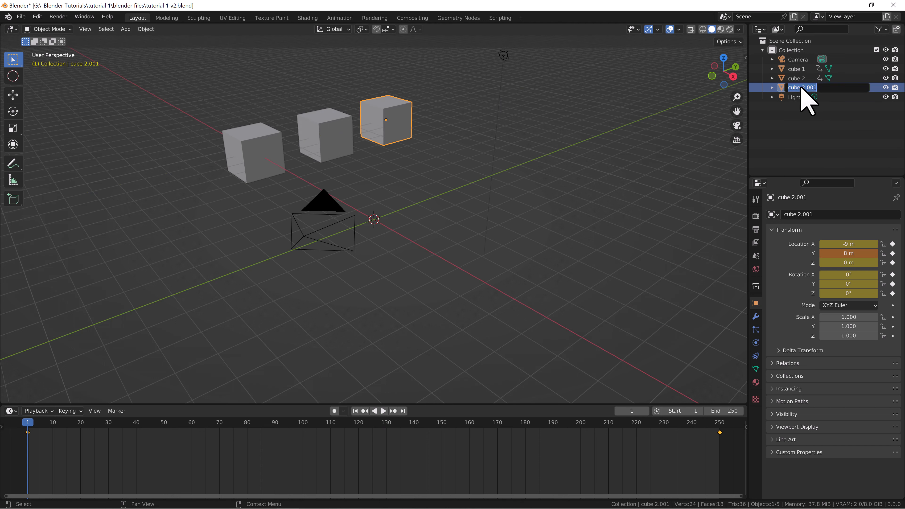
{"action": "type", "text": "cube 3"}
{"action": "key", "text": "Return"}
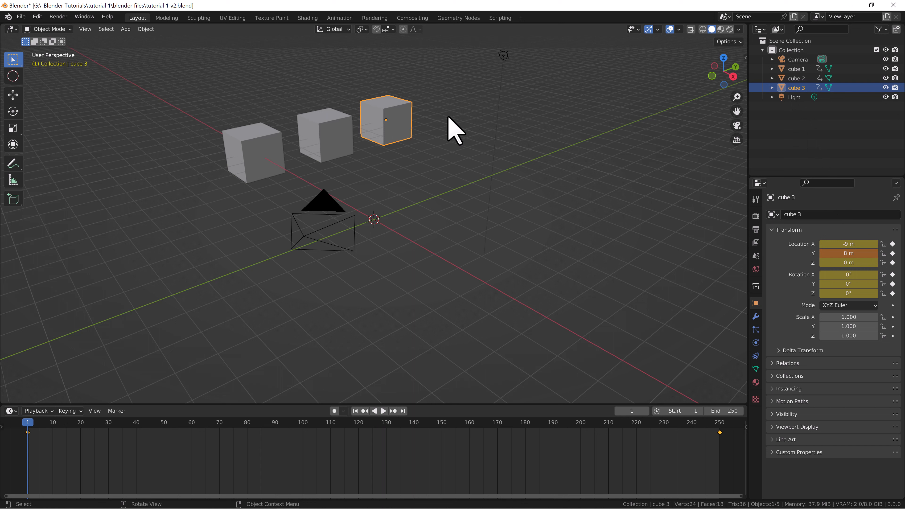
{"action": "key", "text": "i"}
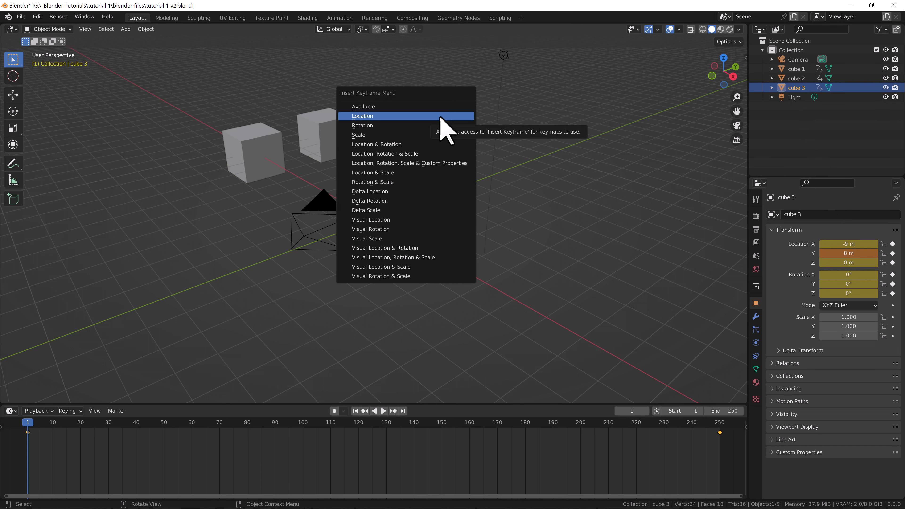
{"action": "left_click", "coordinate": [441, 117]}
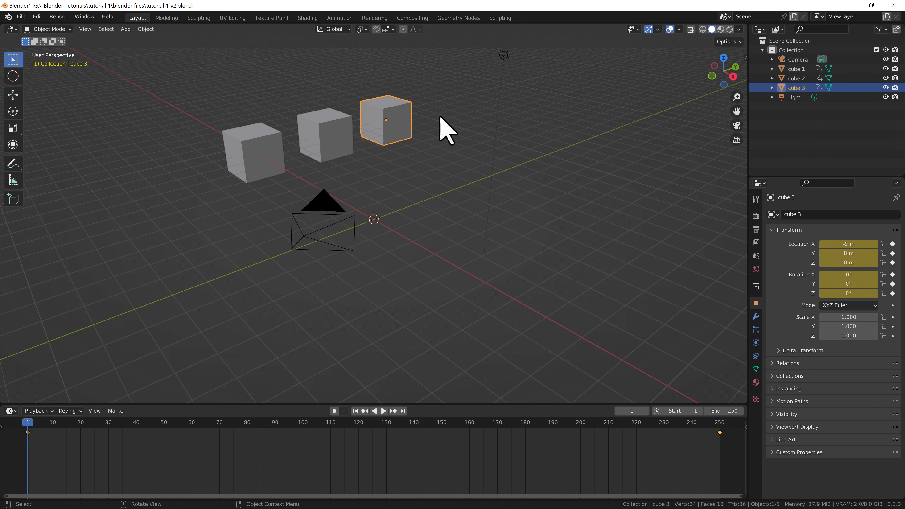
At frame 250, set cube 3's Y location to 8 m and insert a location keyframe
{"action": "left_click", "coordinate": [402, 411]}
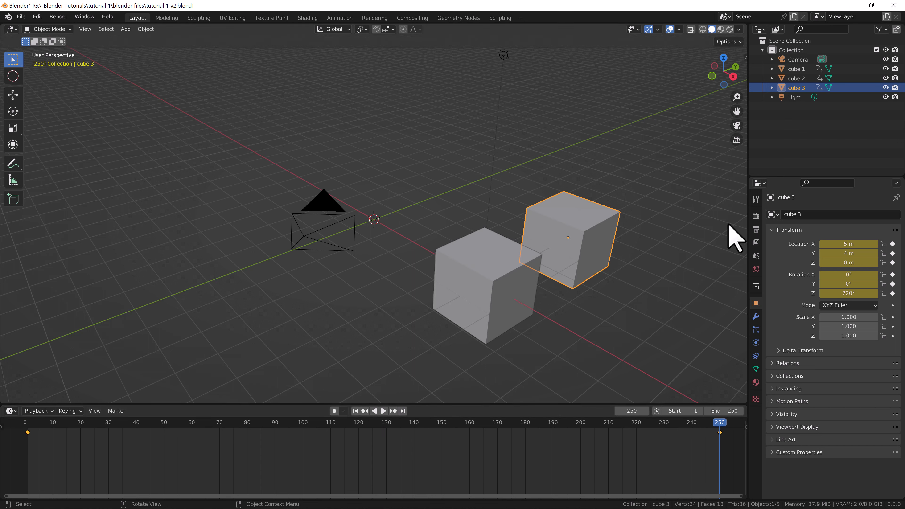
{"action": "left_click", "coordinate": [838, 253]}
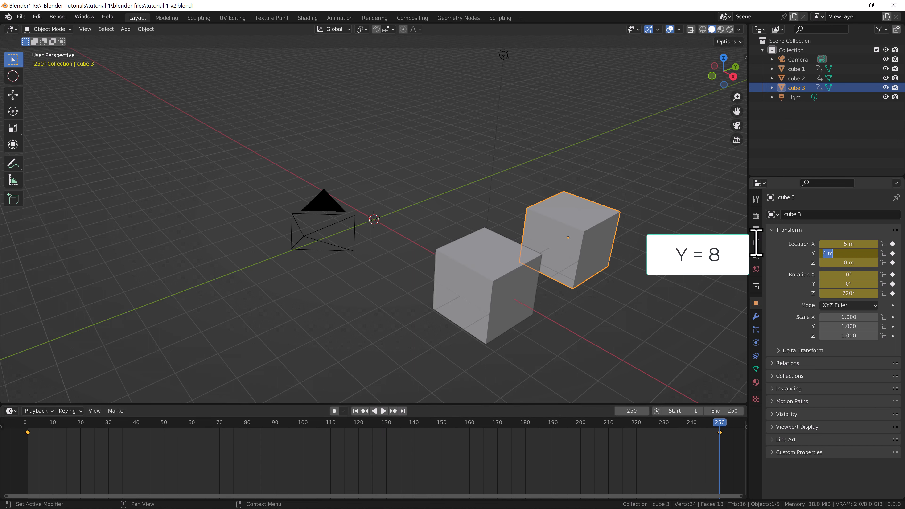
{"action": "type", "text": "8"}
{"action": "key", "text": "Return"}
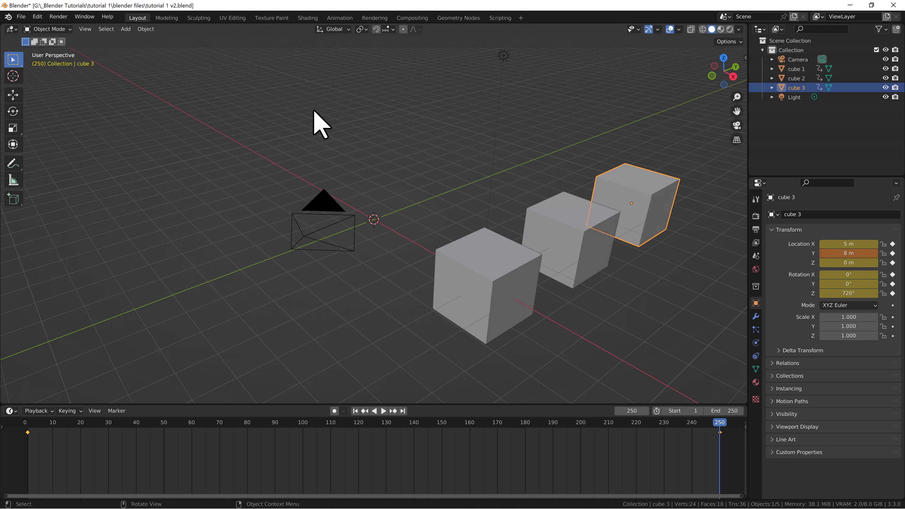
{"action": "key", "text": "i"}
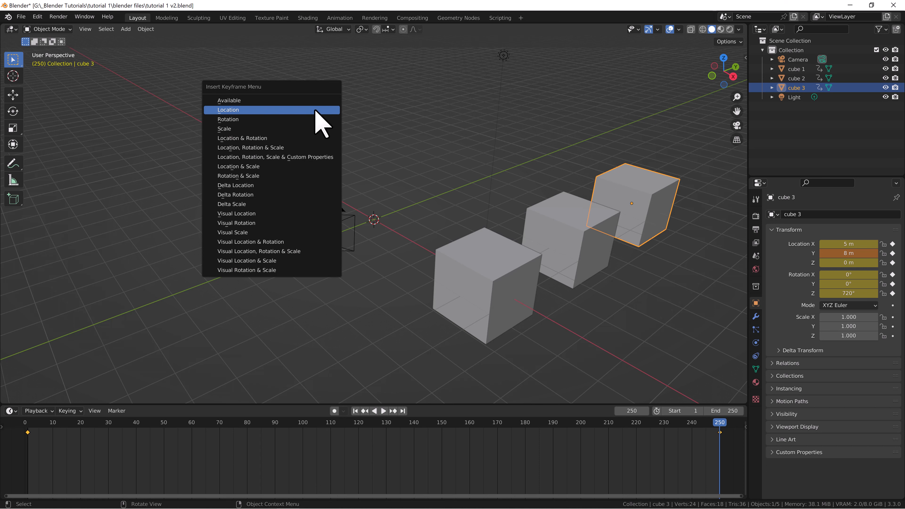
{"action": "left_click", "coordinate": [314, 110]}
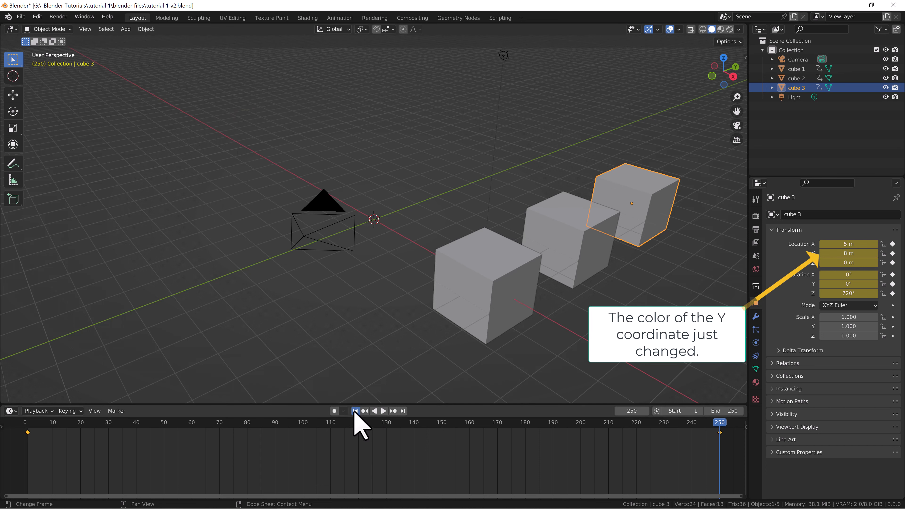
Play the animation of the three cubes from the first frame, stop it, and return to frame 1
{"action": "left_click", "coordinate": [355, 411]}
{"action": "left_click", "coordinate": [383, 411]}
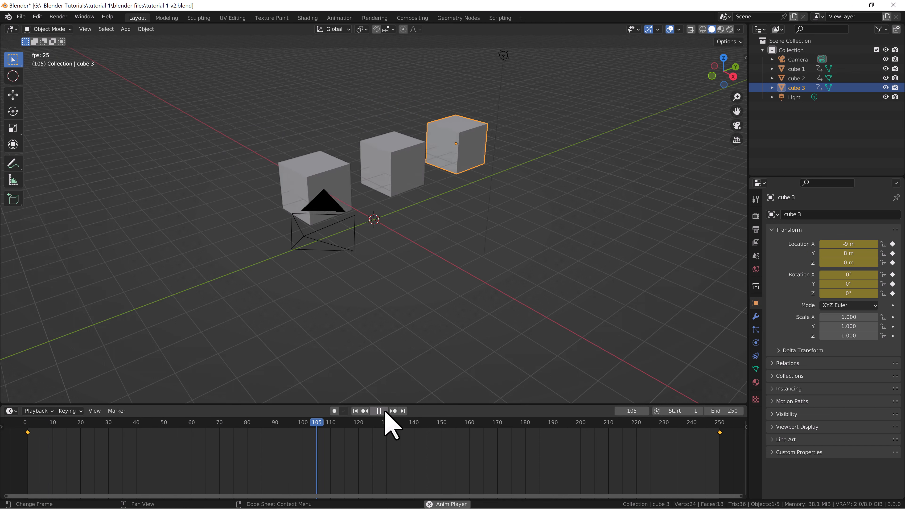
{"action": "left_click", "coordinate": [379, 411]}
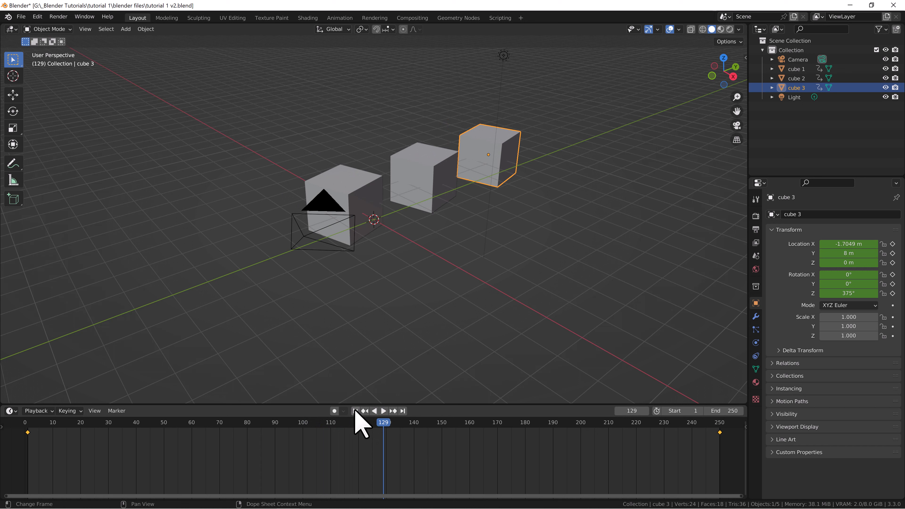
{"action": "left_click", "coordinate": [355, 410]}
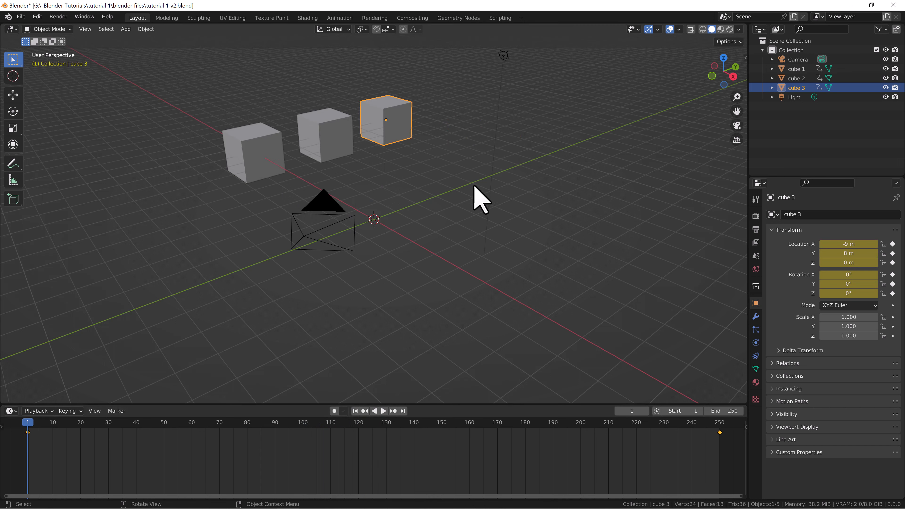
Add a new material to cube 1 and name it "blue cube"
{"action": "left_click", "coordinate": [259, 164]}
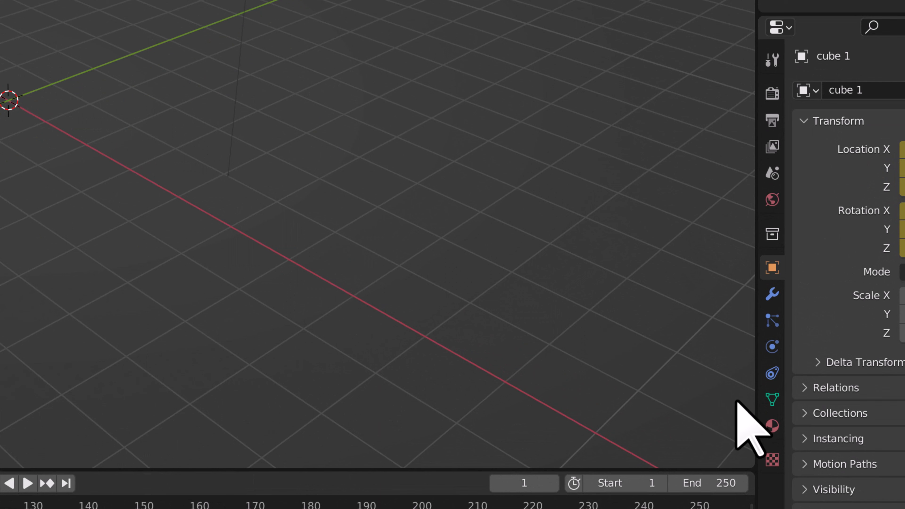
{"action": "left_click", "coordinate": [772, 425]}
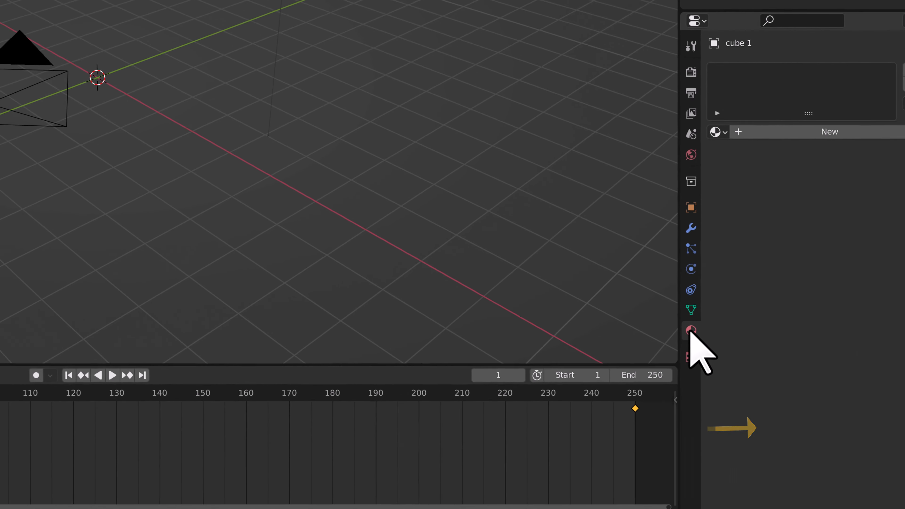
{"action": "left_click", "coordinate": [815, 126]}
{"action": "left_click", "coordinate": [770, 127]}
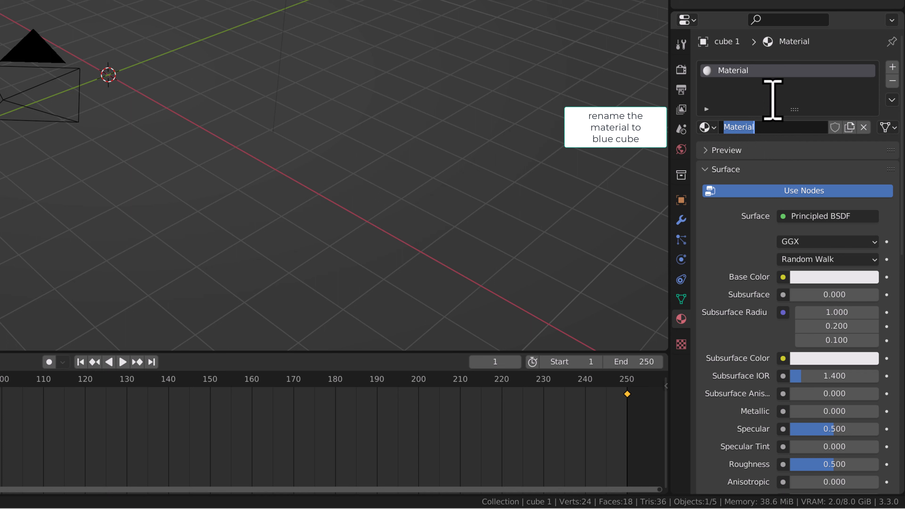
{"action": "type", "text": "blue "}
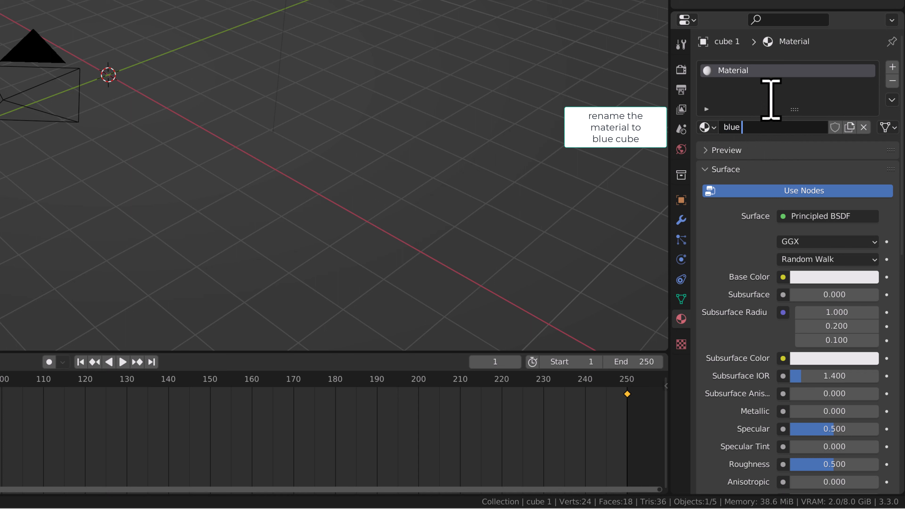
{"action": "type", "text": "cube"}
{"action": "key", "text": "Return"}
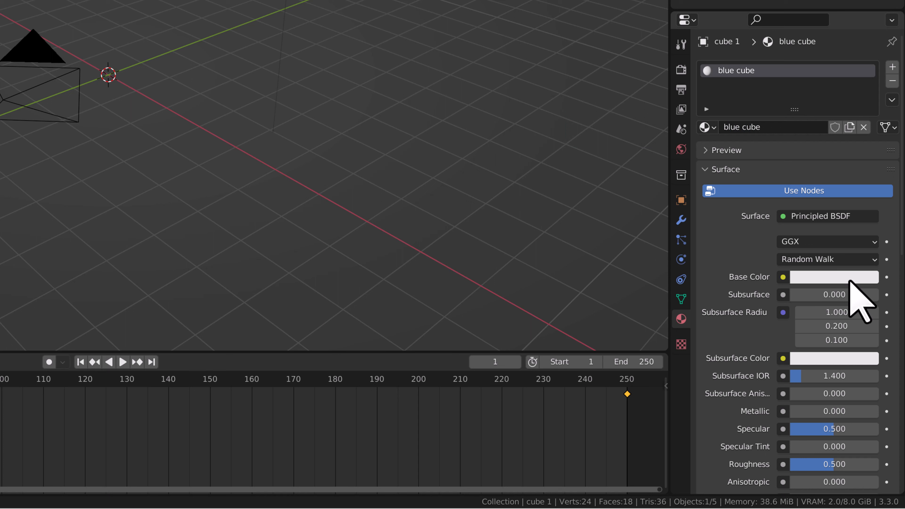
Pick a blue base color of about RGB 0.036, 0.004, 0.800 for the blue cube material, with its values shown as RGB
{"action": "left_click", "coordinate": [826, 278]}
{"action": "left_click", "coordinate": [853, 110]}
{"action": "left_click", "coordinate": [772, 193]}
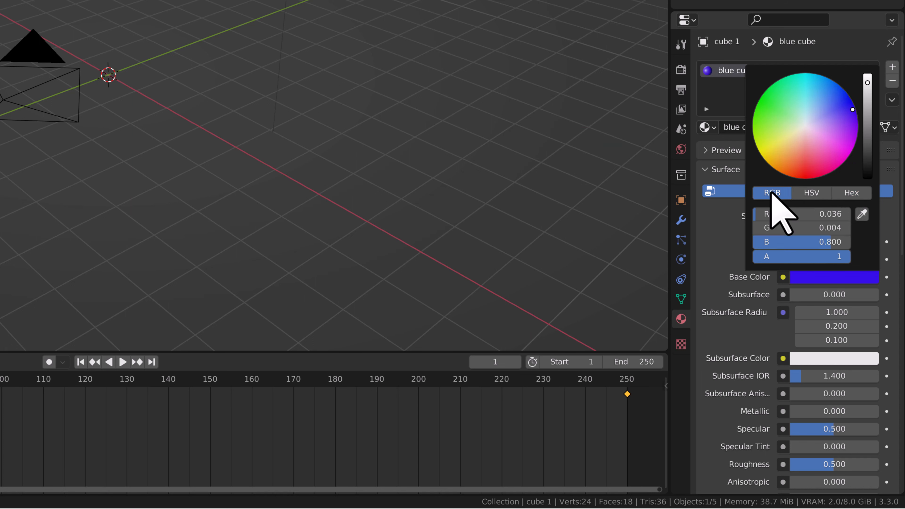
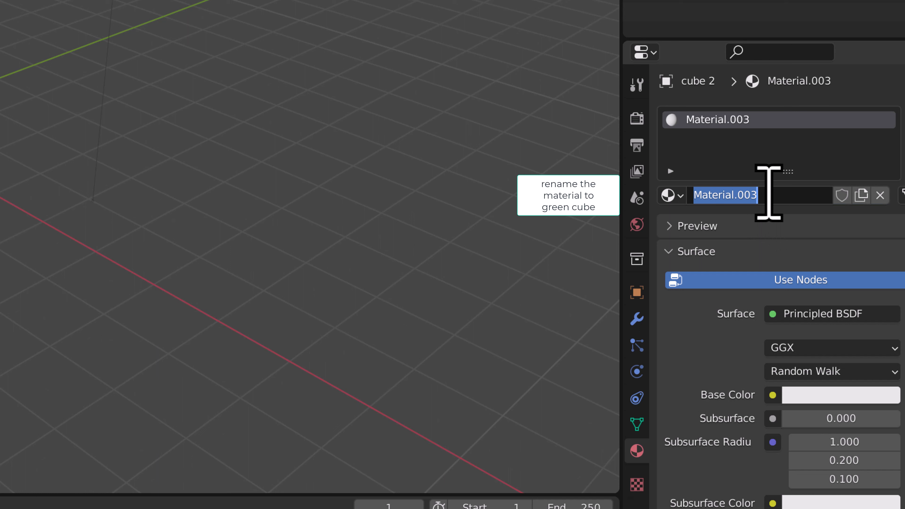
Rename cube 2's material as "green cube"
{"action": "type", "text": "gre"}
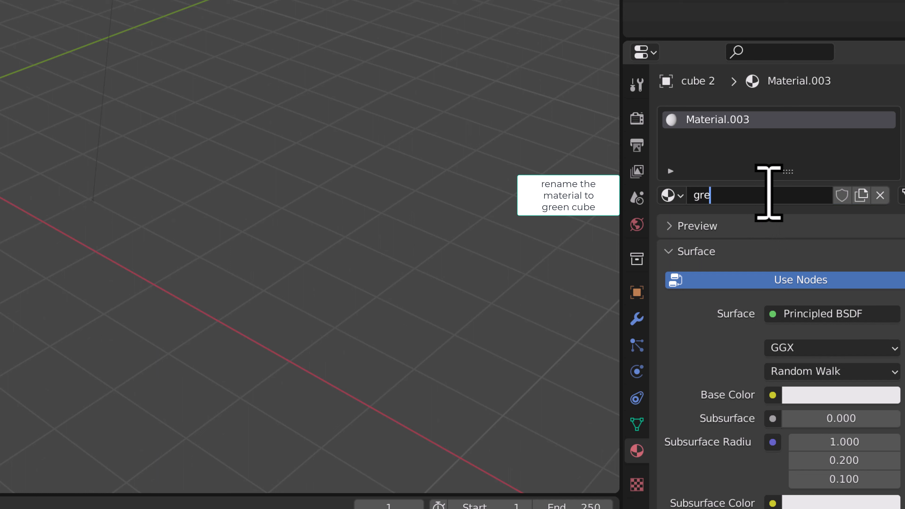
{"action": "type", "text": "en cube"}
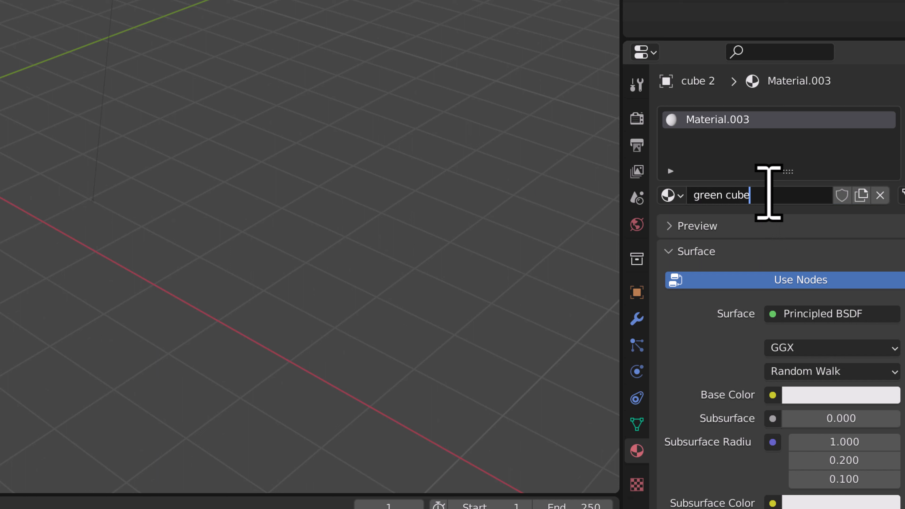
{"action": "key", "text": "Return"}
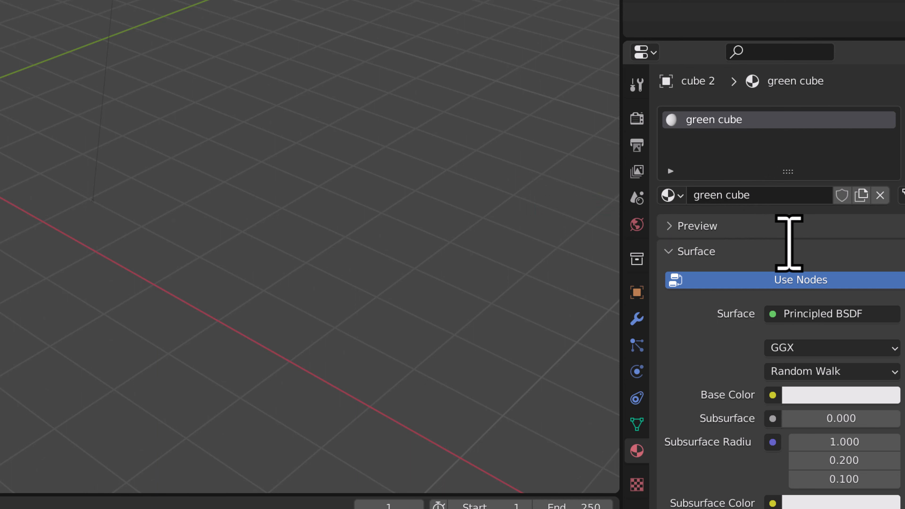
Set the green cube material's base color to hex 4DFF73
{"action": "left_click", "coordinate": [816, 395]}
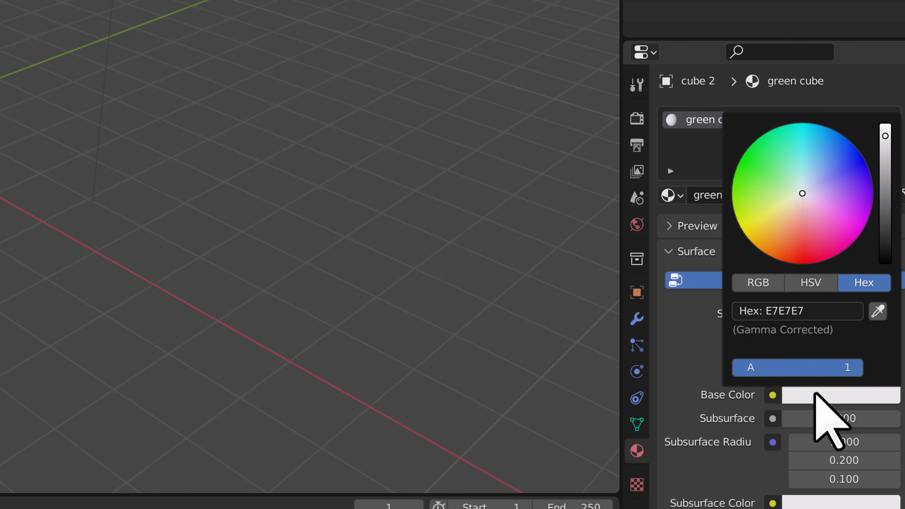
{"action": "left_click", "coordinate": [752, 156]}
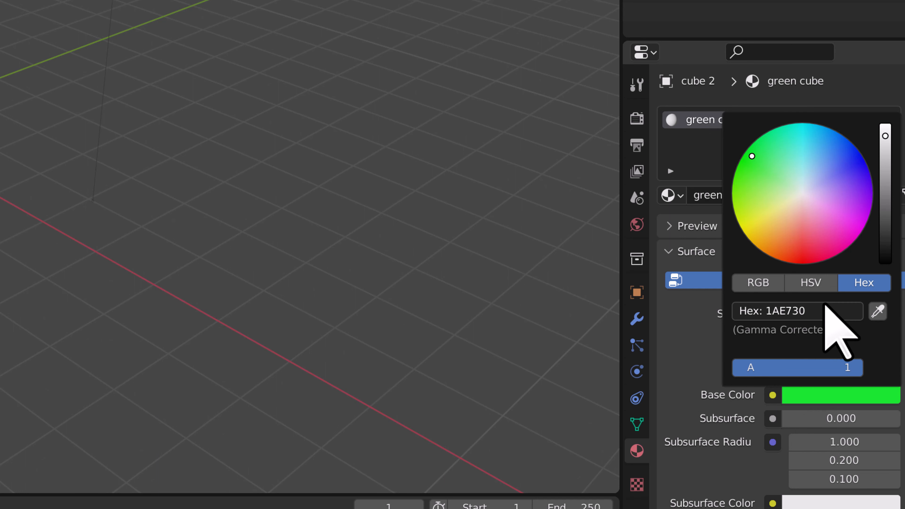
{"action": "left_click", "coordinate": [820, 311]}
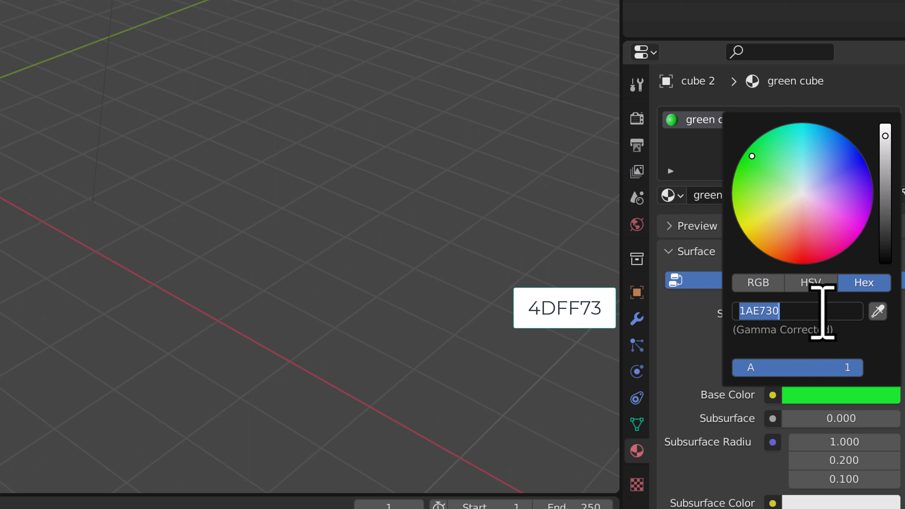
{"action": "type", "text": "4d"}
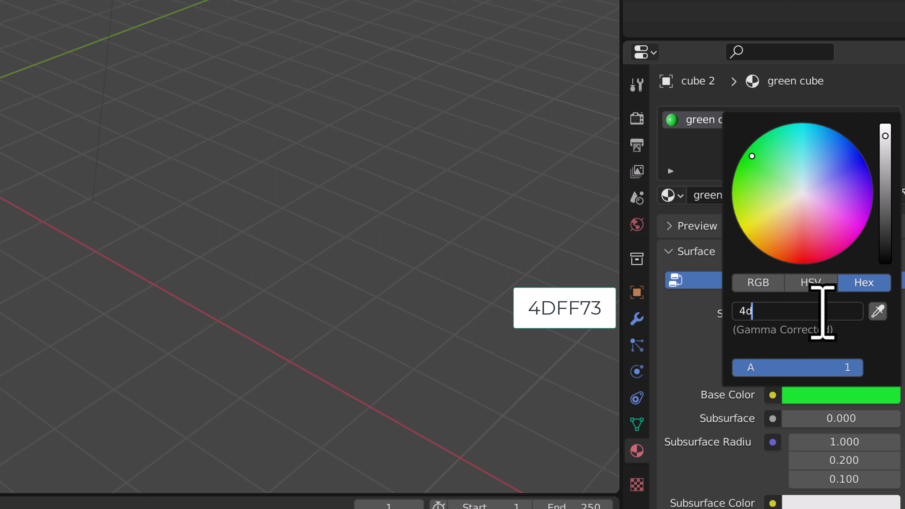
{"action": "type", "text": "ff73"}
{"action": "key", "text": "Return"}
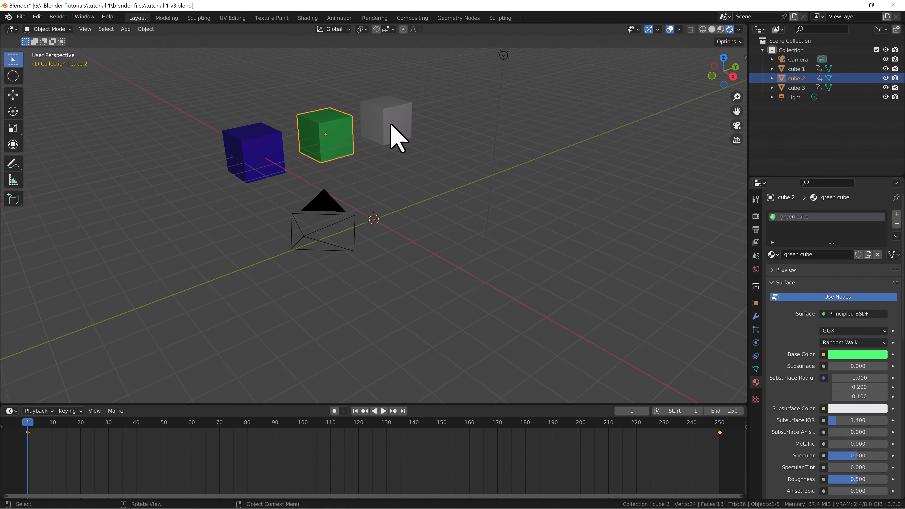
Add a new material to cube 3 and name it "red cube"
{"action": "left_click", "coordinate": [396, 136]}
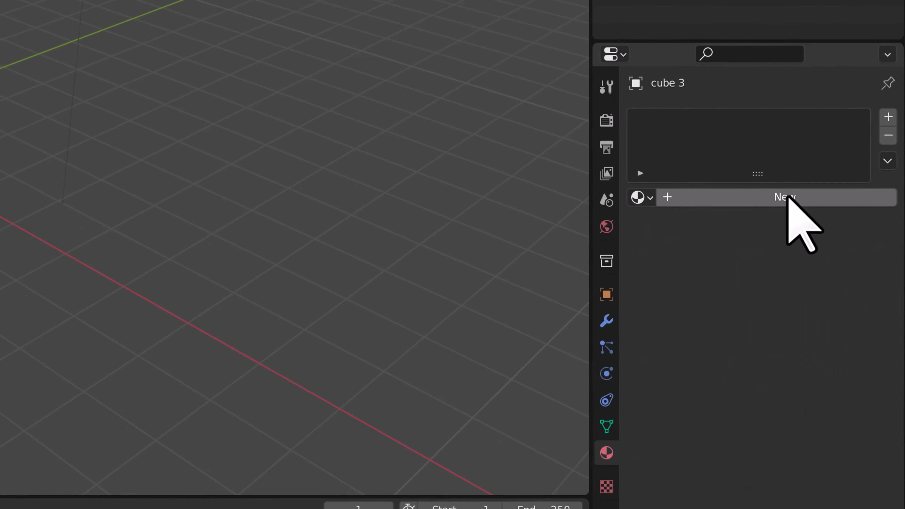
{"action": "left_click", "coordinate": [788, 197]}
{"action": "double_click", "coordinate": [743, 197]}
{"action": "type", "text": "red cube"}
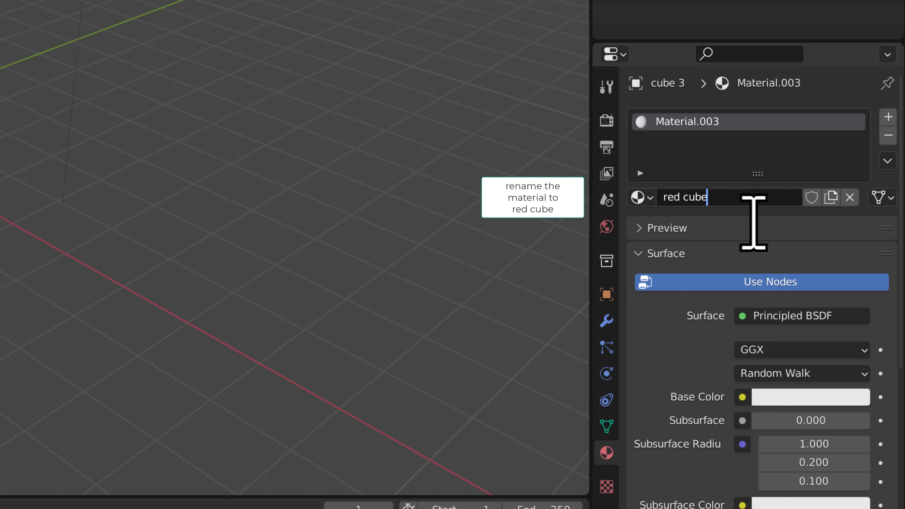
{"action": "key", "text": "Return"}
Set the red cube material's base color to hex E71D29
{"action": "left_click", "coordinate": [804, 402]}
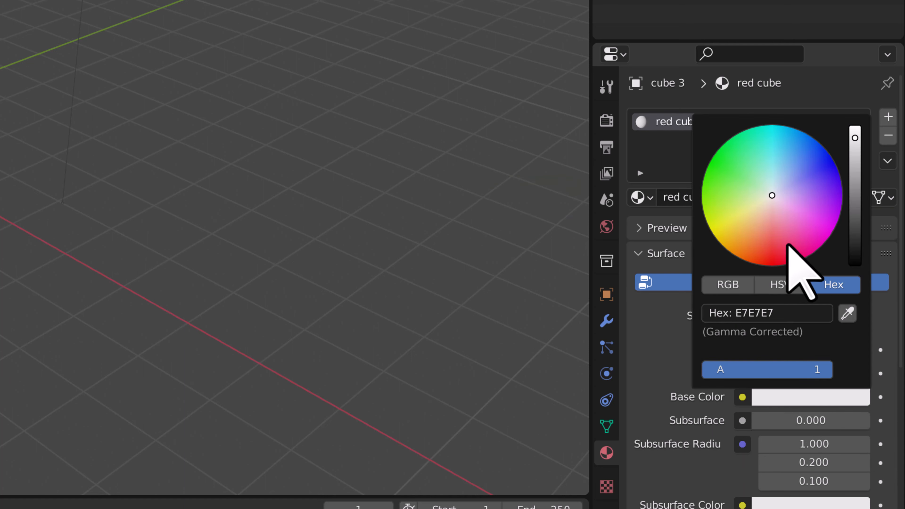
{"action": "left_click_drag", "start_coordinate": [780, 259], "coordinate": [772, 258]}
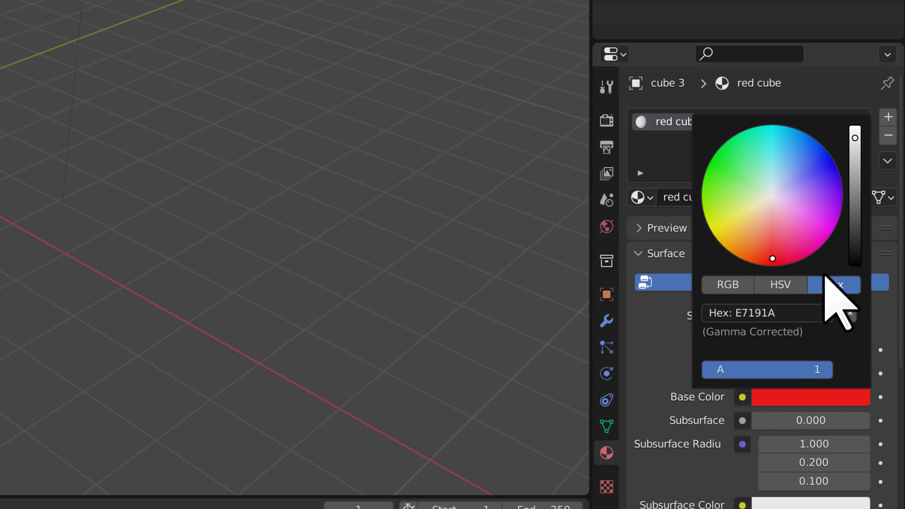
{"action": "left_click", "coordinate": [797, 312]}
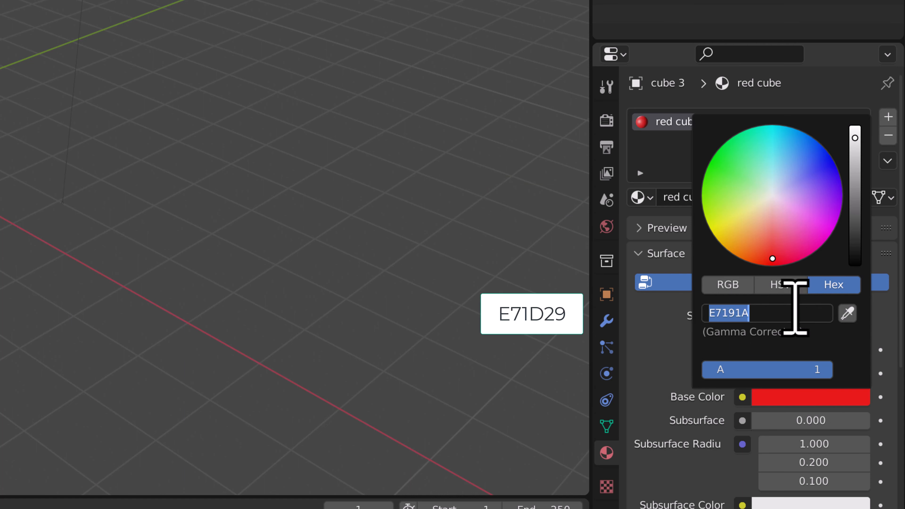
{"action": "type", "text": "e7"}
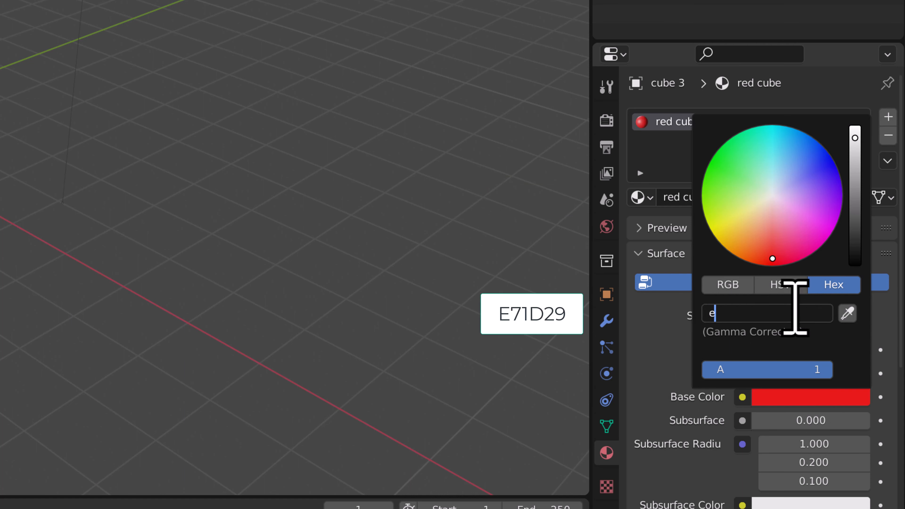
{"action": "type", "text": "1d29"}
{"action": "key", "text": "Return"}
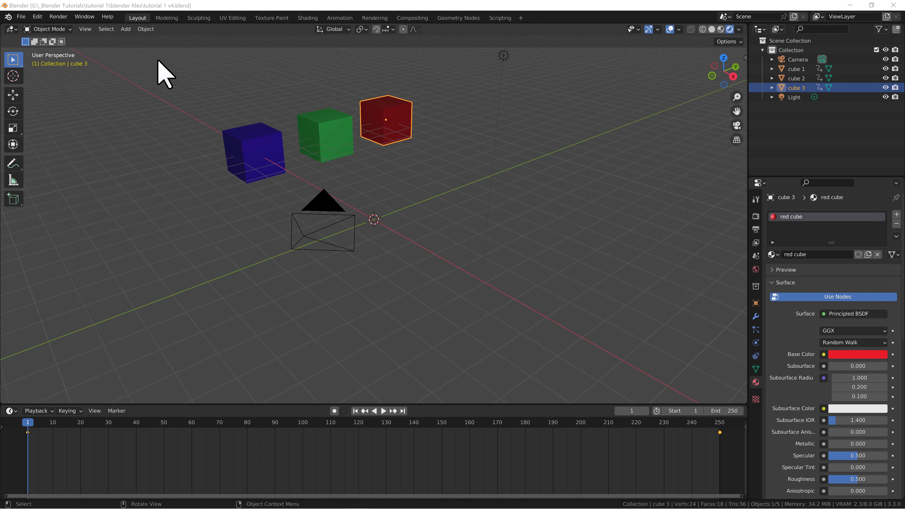
Add a plane mesh at the world origin with a size of 30 m
{"action": "left_click", "coordinate": [126, 29]}
{"action": "mouse_move", "coordinate": [139, 40]}
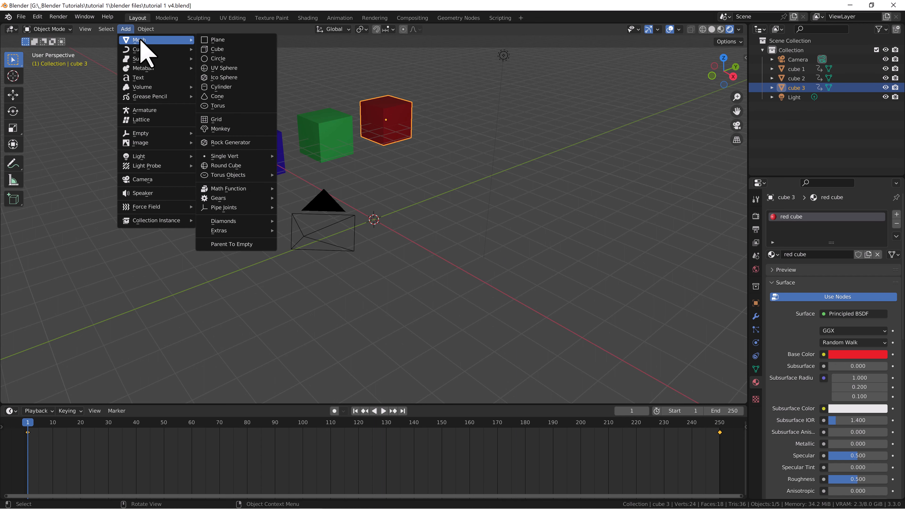
{"action": "left_click", "coordinate": [220, 40]}
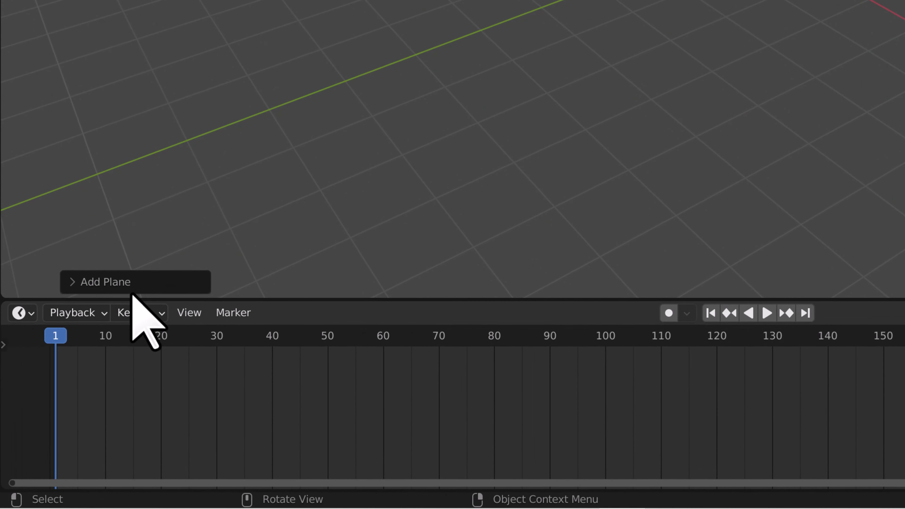
{"action": "left_click", "coordinate": [149, 287]}
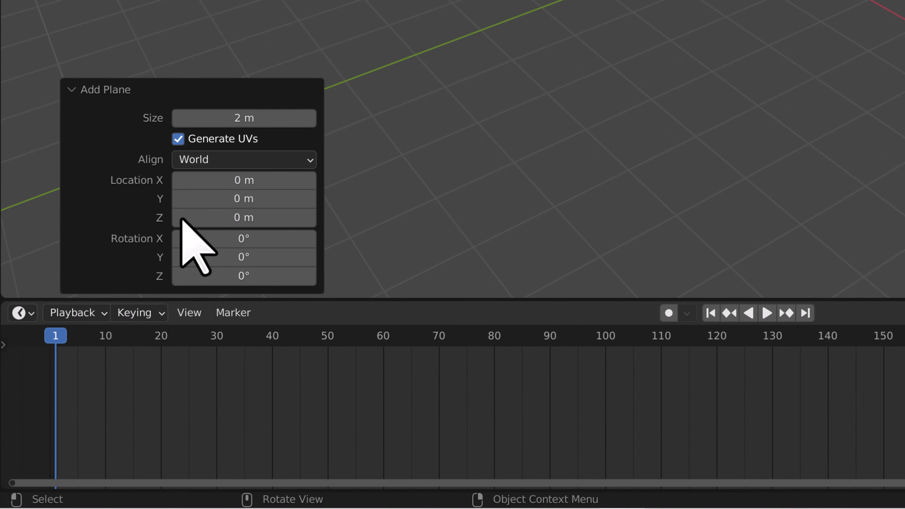
{"action": "left_click", "coordinate": [244, 119]}
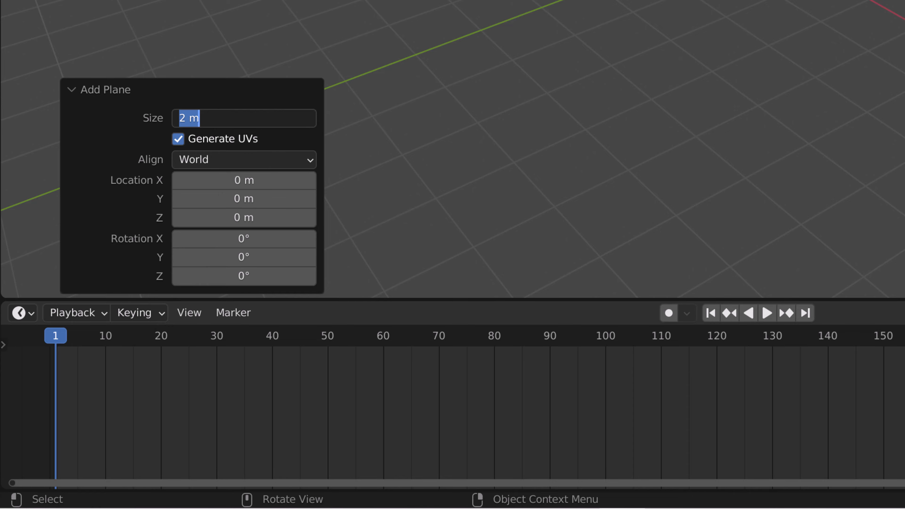
{"action": "type", "text": "30"}
{"action": "key", "text": "Return"}
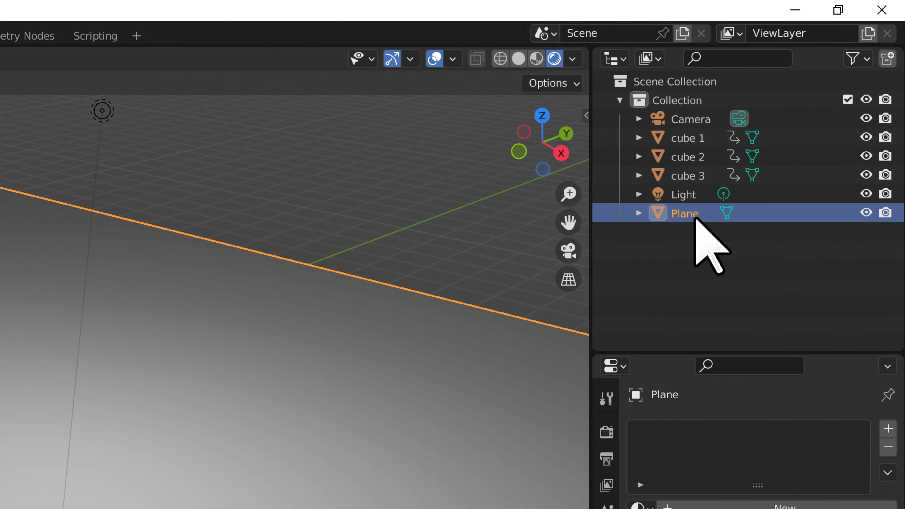
Rename the new plane object as "floor"
{"action": "double_click", "coordinate": [695, 214]}
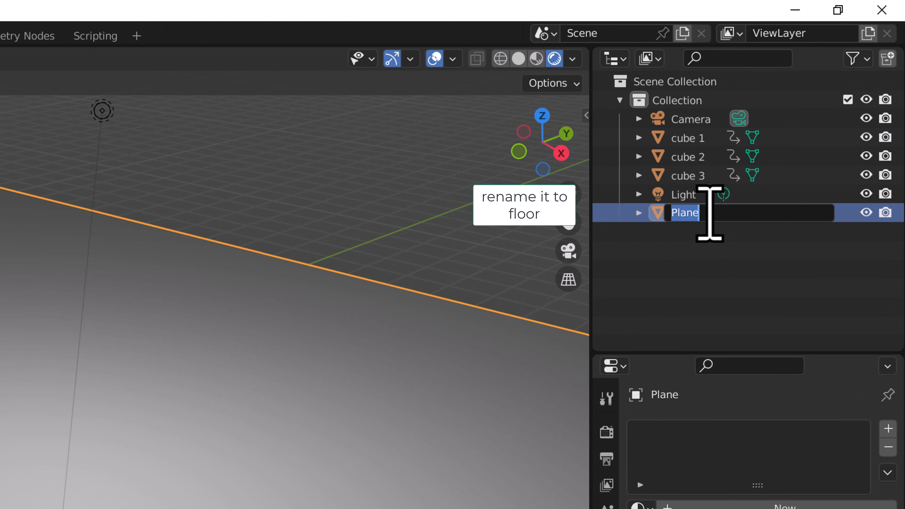
{"action": "key", "text": "BackSpace"}
{"action": "type", "text": "floor"}
{"action": "key", "text": "Return"}
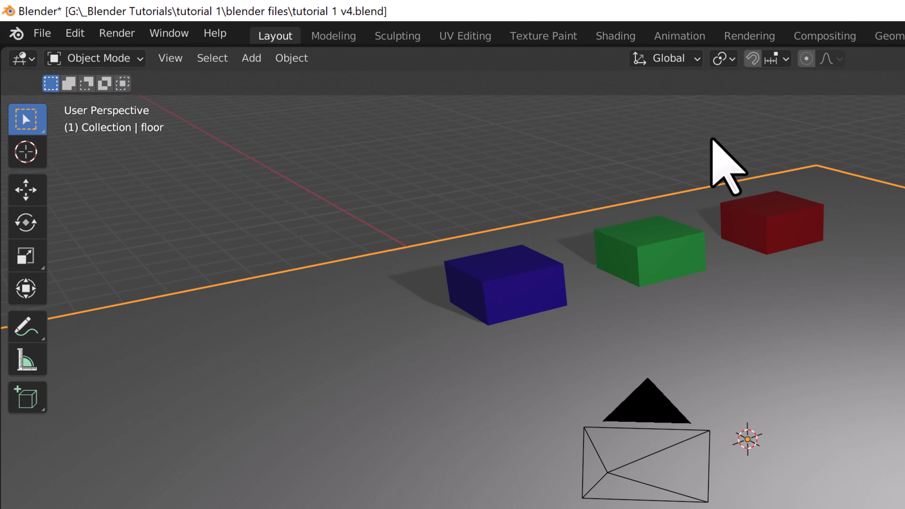
Working in the front view, lower the floor to the underside of the cubes by setting its Z location to -1 m
{"action": "left_click", "coordinate": [167, 59]}
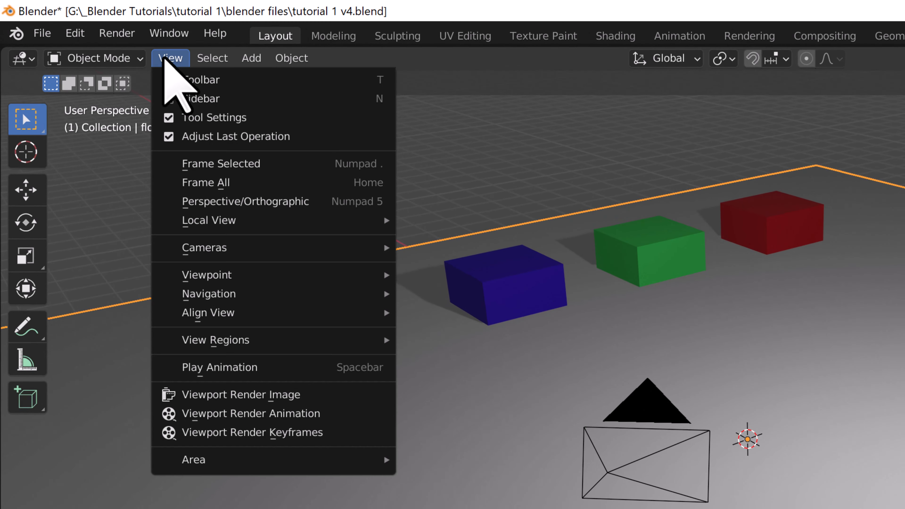
{"action": "mouse_move", "coordinate": [229, 272]}
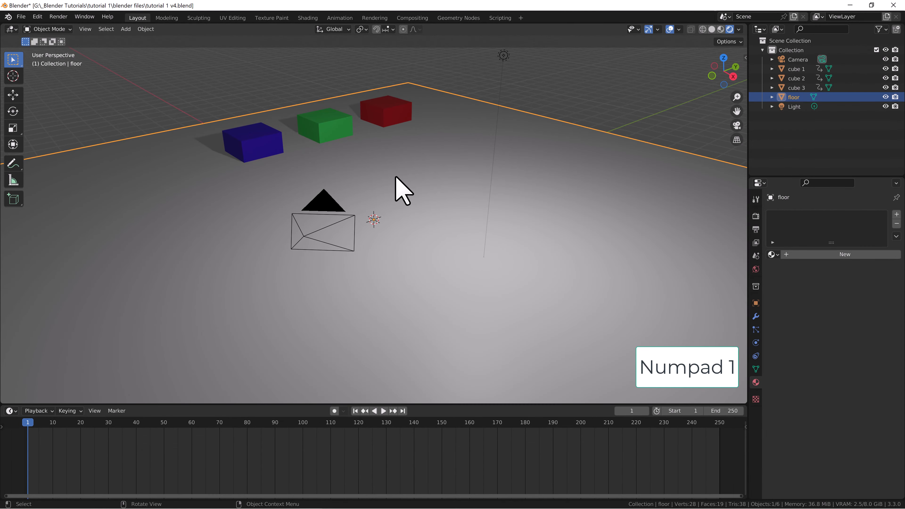
{"action": "key", "text": "KP_1"}
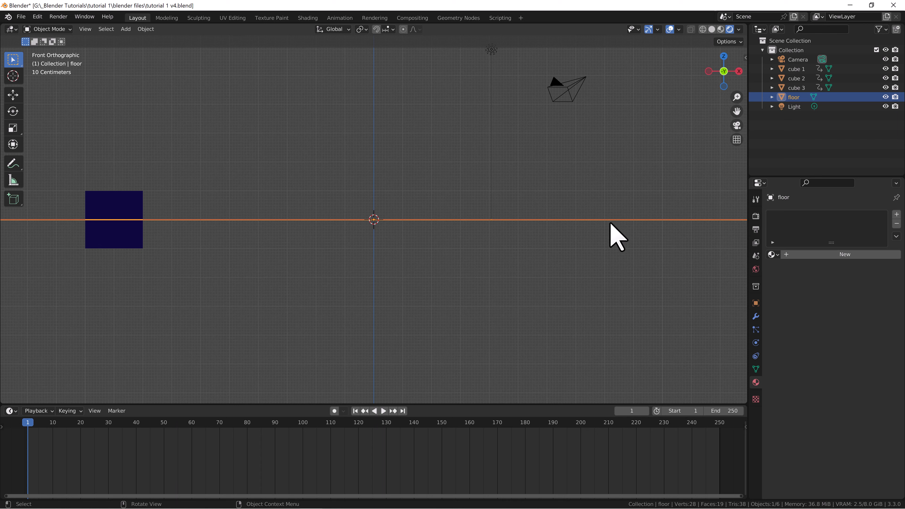
{"action": "left_click", "coordinate": [756, 304]}
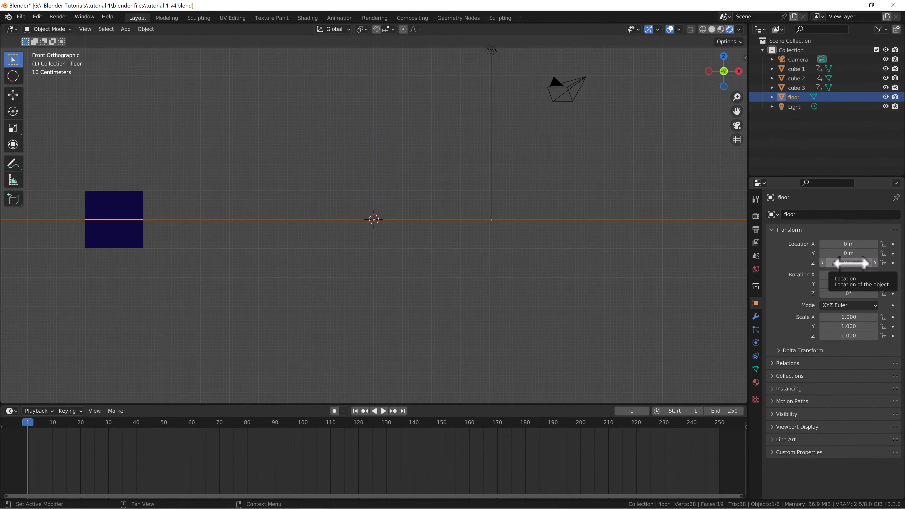
{"action": "left_click_drag", "start_coordinate": [850, 263], "coordinate": [803, 290]}
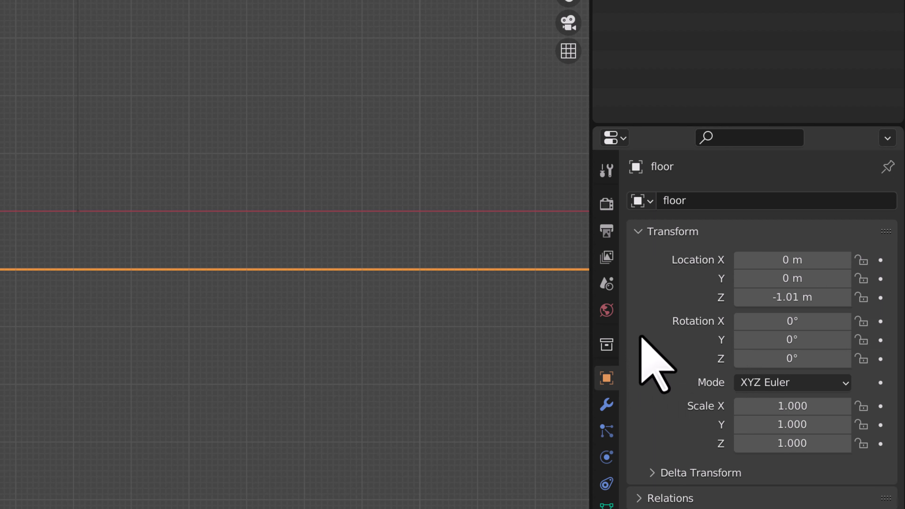
{"action": "left_click", "coordinate": [762, 297]}
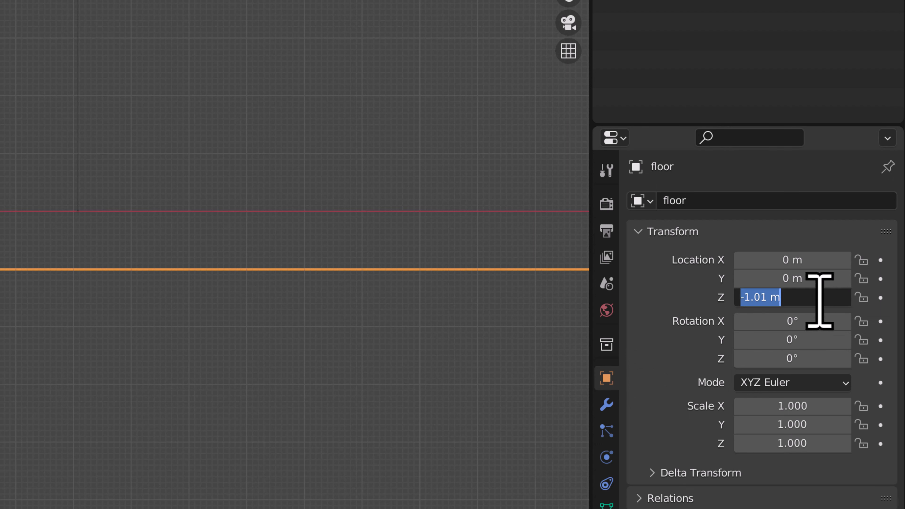
{"action": "key", "text": "BackSpace"}
{"action": "type", "text": "-1"}
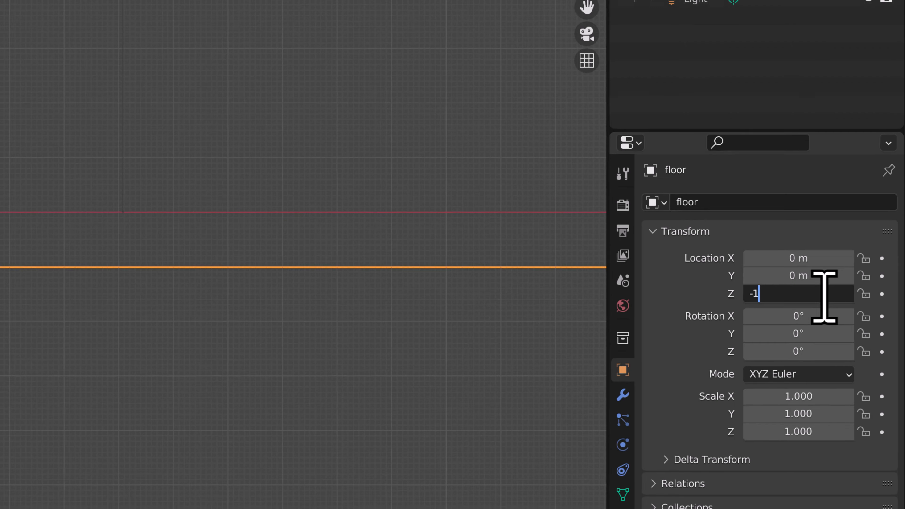
{"action": "key", "text": "Return"}
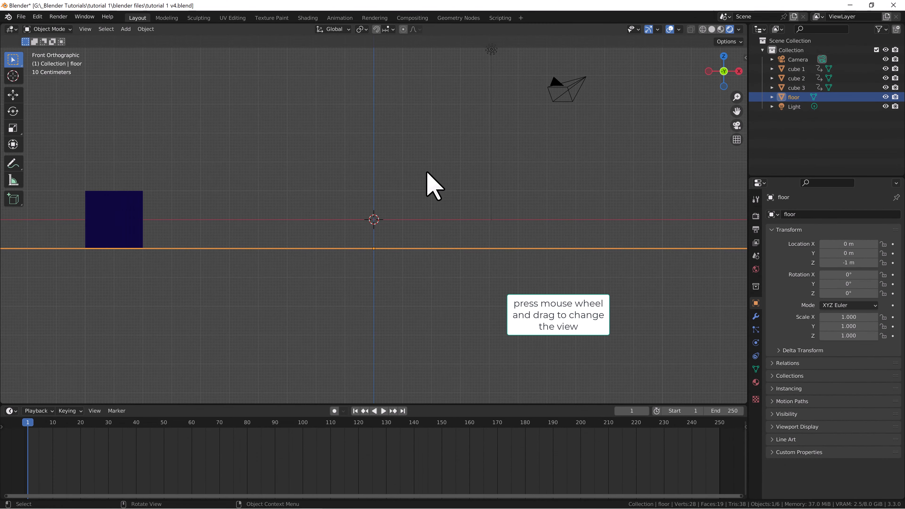
Play the cube animation above the floor in an angled perspective view, stop it, and return to frame 1
{"action": "middle_click_drag", "start_coordinate": [361, 180], "coordinate": [350, 176]}
{"action": "middle_click_drag", "start_coordinate": [420, 182], "coordinate": [367, 206]}
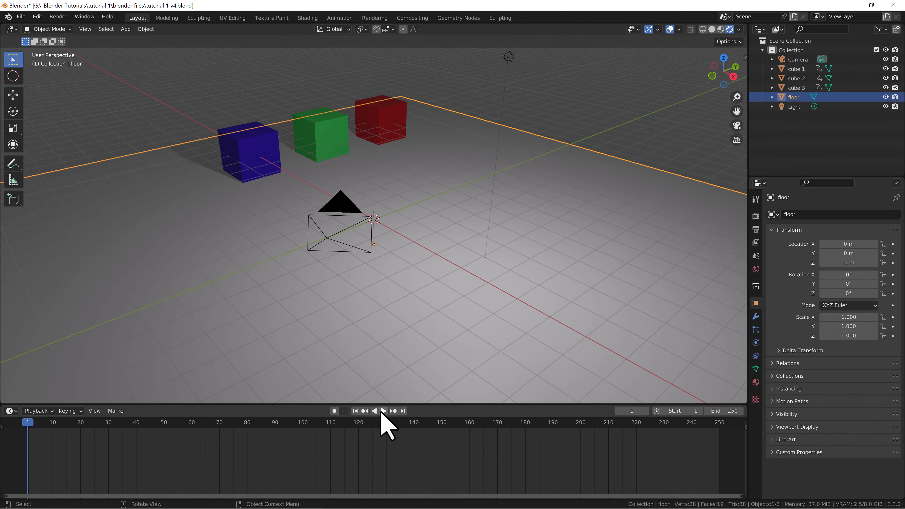
{"action": "left_click", "coordinate": [383, 411]}
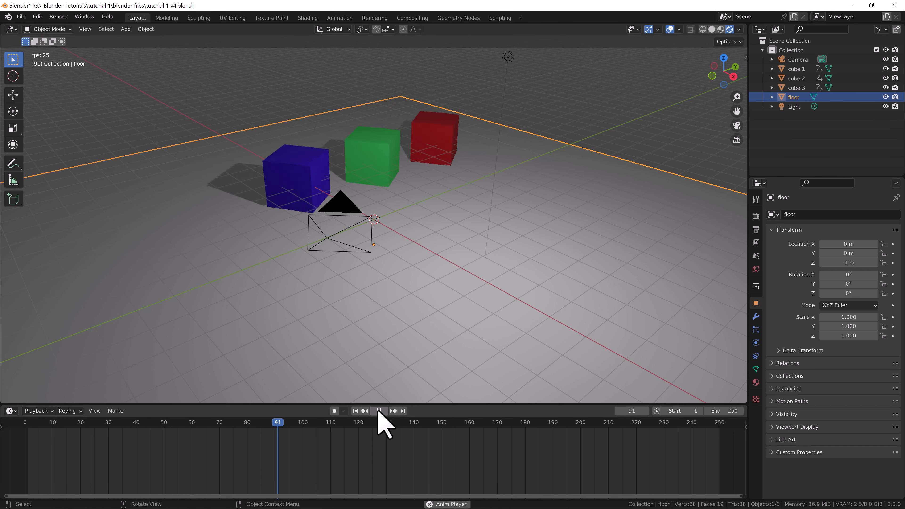
{"action": "left_click", "coordinate": [379, 411]}
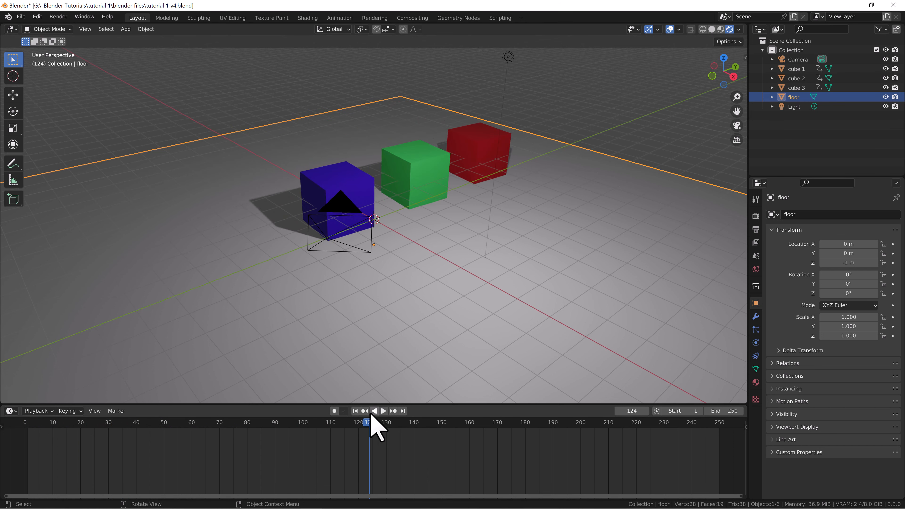
{"action": "left_click", "coordinate": [356, 411]}
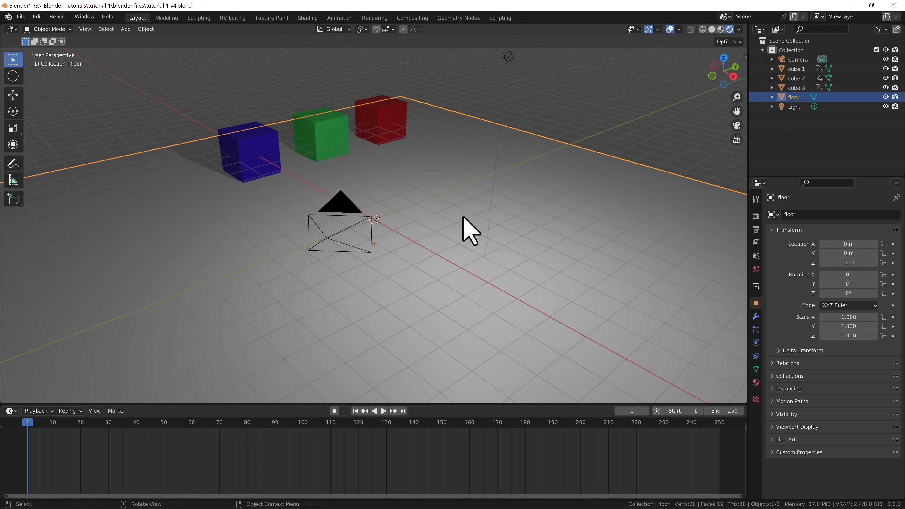
Select the camera and switch the viewport to the camera's viewpoint
{"action": "left_click", "coordinate": [795, 60]}
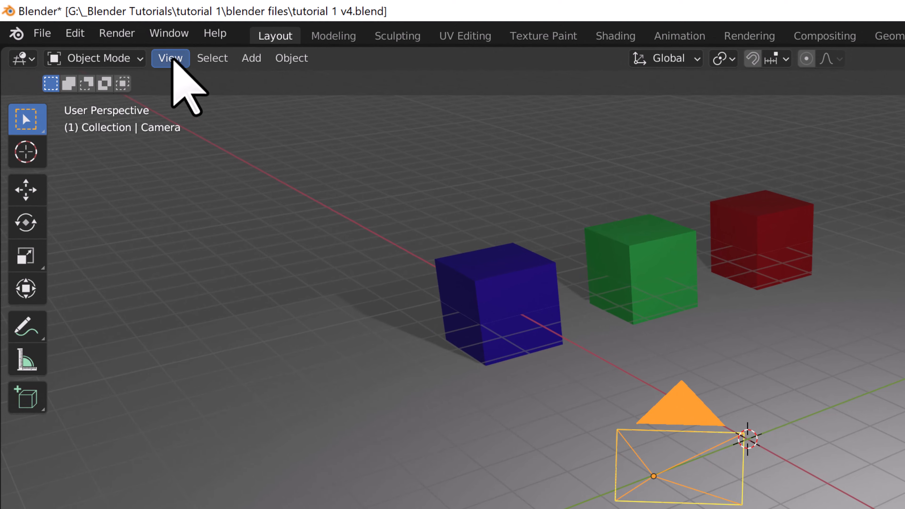
{"action": "left_click", "coordinate": [171, 59]}
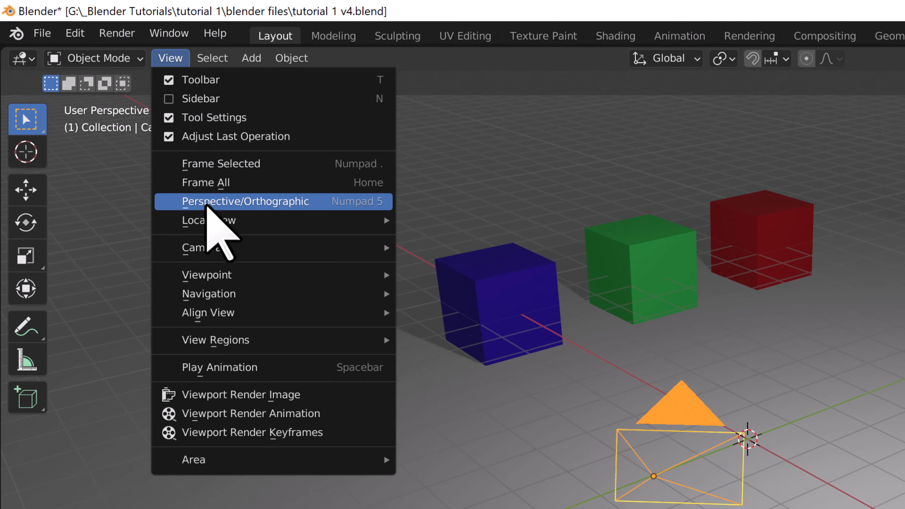
{"action": "mouse_move", "coordinate": [228, 275]}
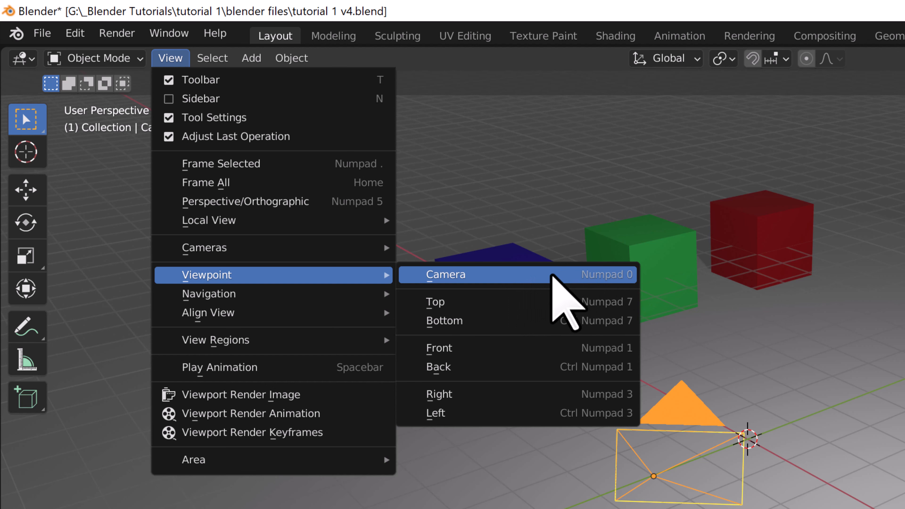
{"action": "left_click", "coordinate": [551, 279]}
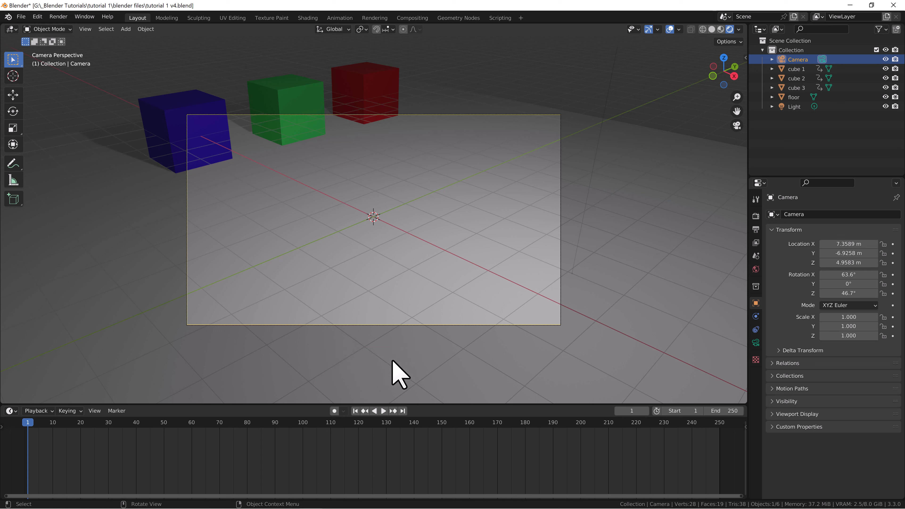
Play the animation through the camera's view, stop it, and return to frame 1
{"action": "left_click", "coordinate": [384, 411]}
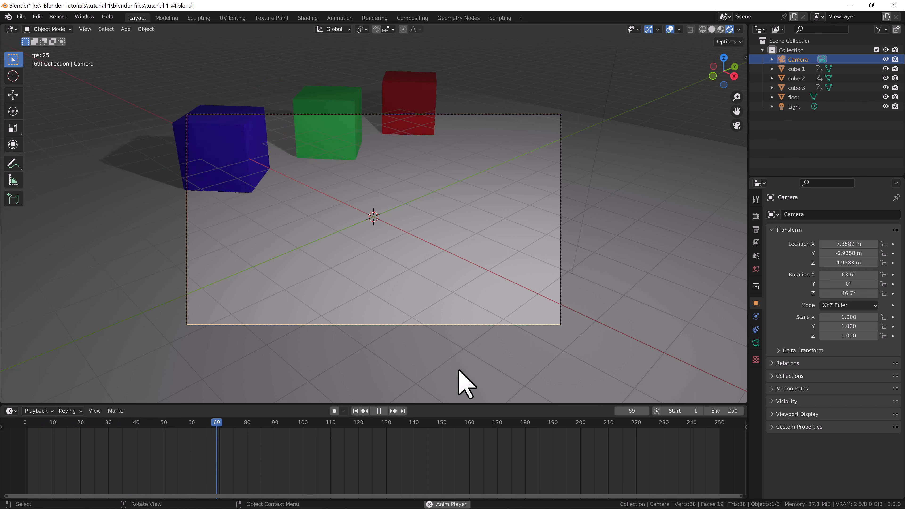
{"action": "left_click", "coordinate": [379, 410]}
{"action": "left_click", "coordinate": [355, 412]}
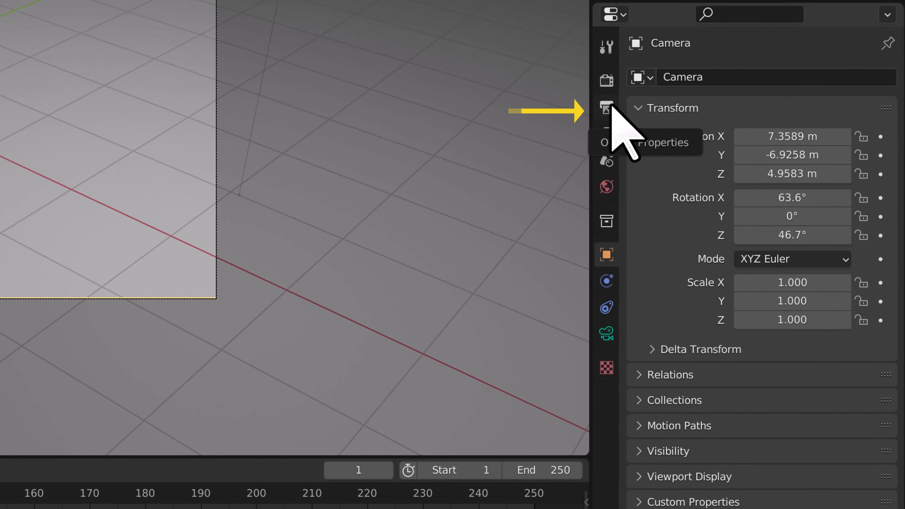
Set the render output path to a file named "tutorial 1" in G:\_Blender Tutorials\tutorial 1\video files
{"action": "left_click", "coordinate": [607, 107]}
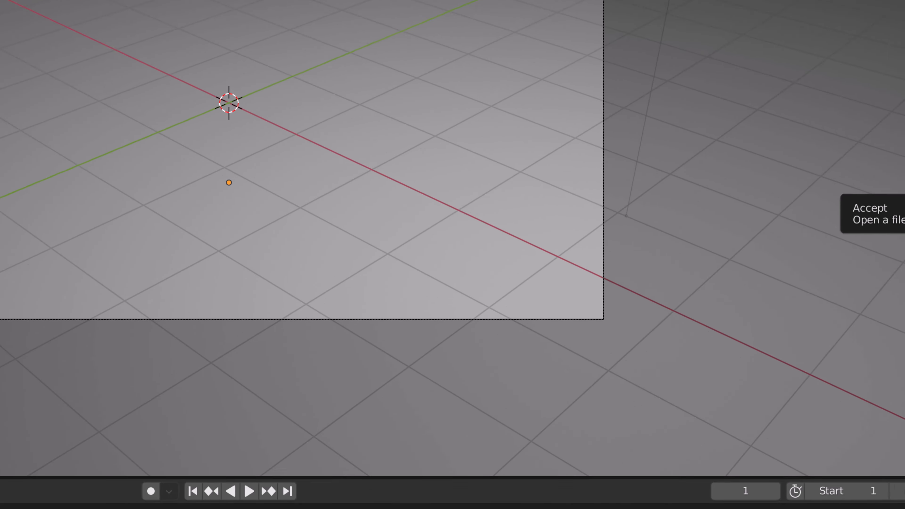
{"action": "left_click", "coordinate": [881, 253]}
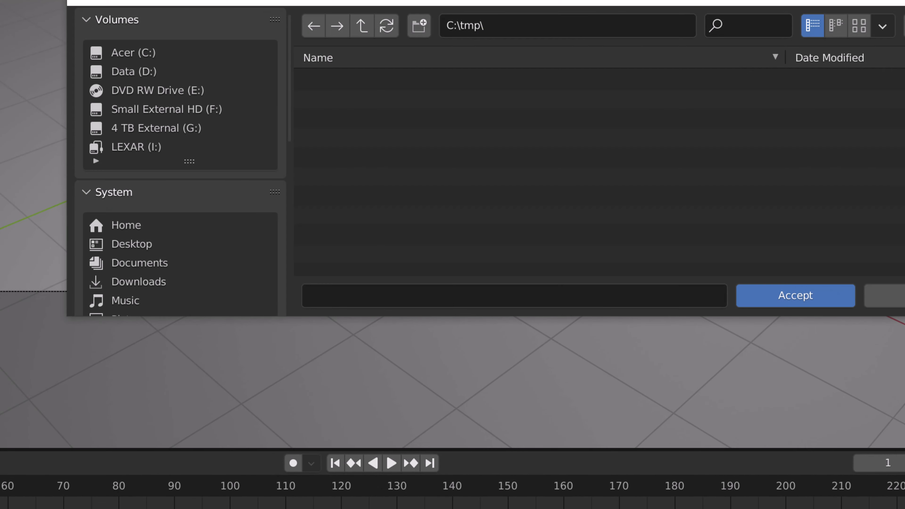
{"action": "left_click", "coordinate": [156, 127]}
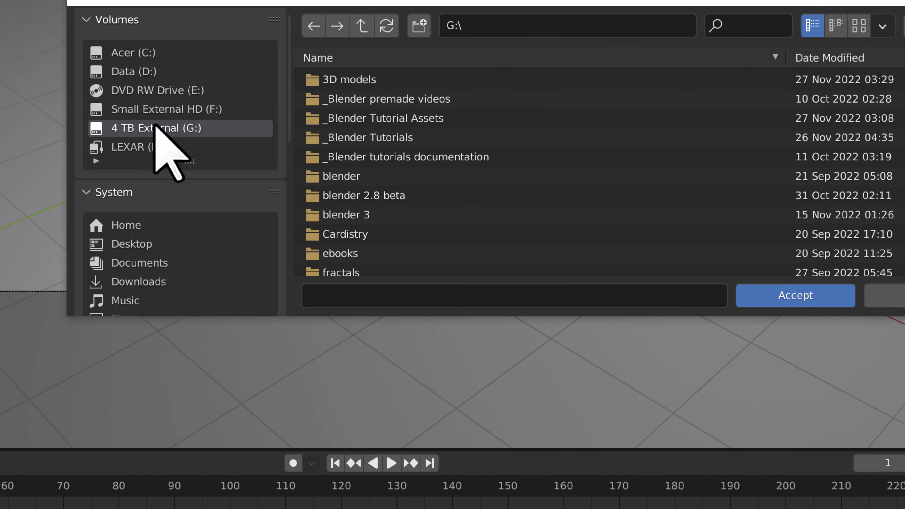
{"action": "double_click", "coordinate": [307, 137]}
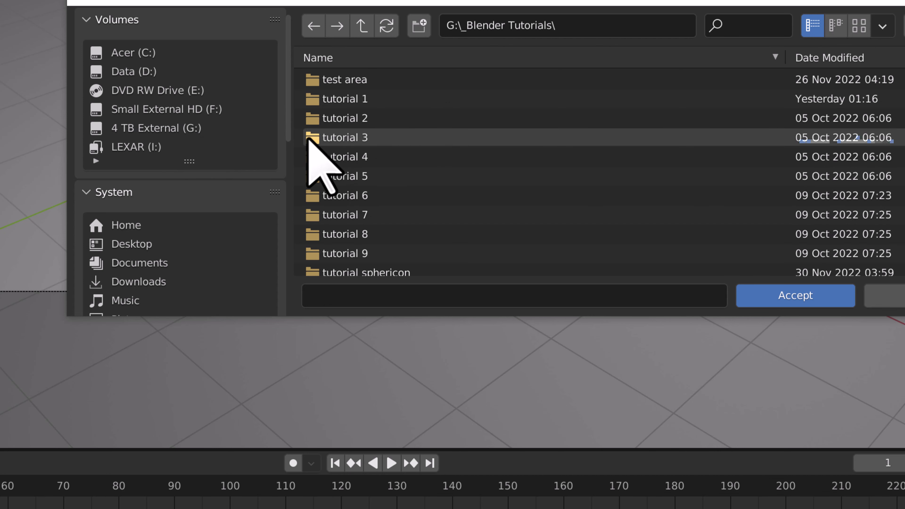
{"action": "double_click", "coordinate": [310, 97]}
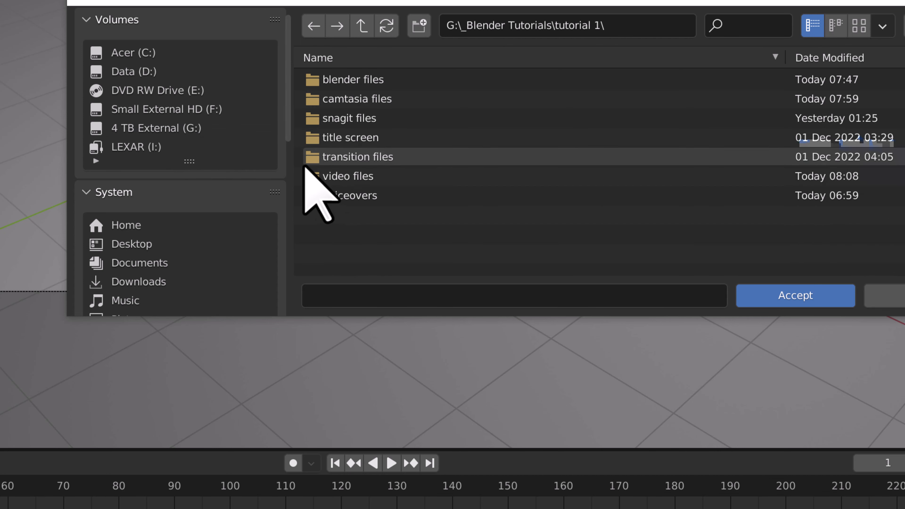
{"action": "left_click", "coordinate": [309, 175]}
{"action": "double_click", "coordinate": [309, 176]}
{"action": "left_click", "coordinate": [332, 297]}
{"action": "type", "text": "tutorial 1"}
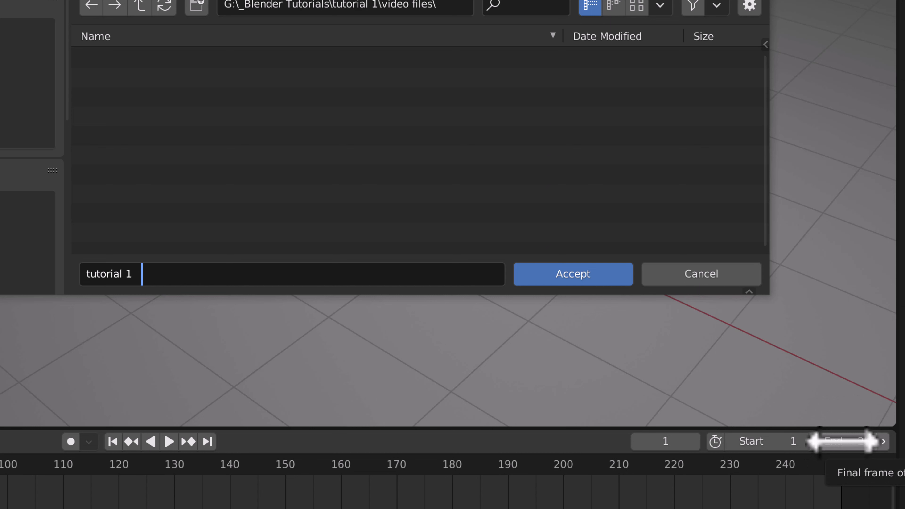
{"action": "left_click", "coordinate": [571, 275]}
{"action": "left_click", "coordinate": [570, 274]}
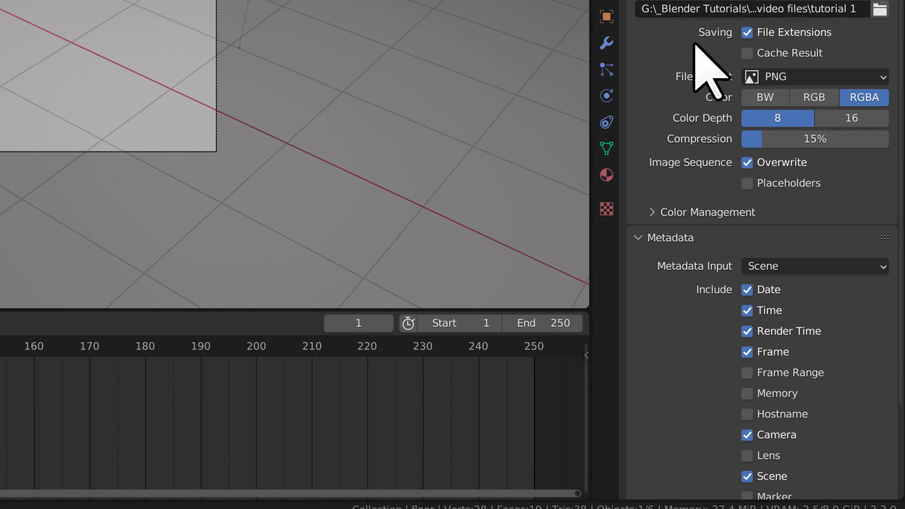
Set the output file format to FFmpeg Video with MPEG-4 as the encoding container
{"action": "left_click", "coordinate": [795, 76]}
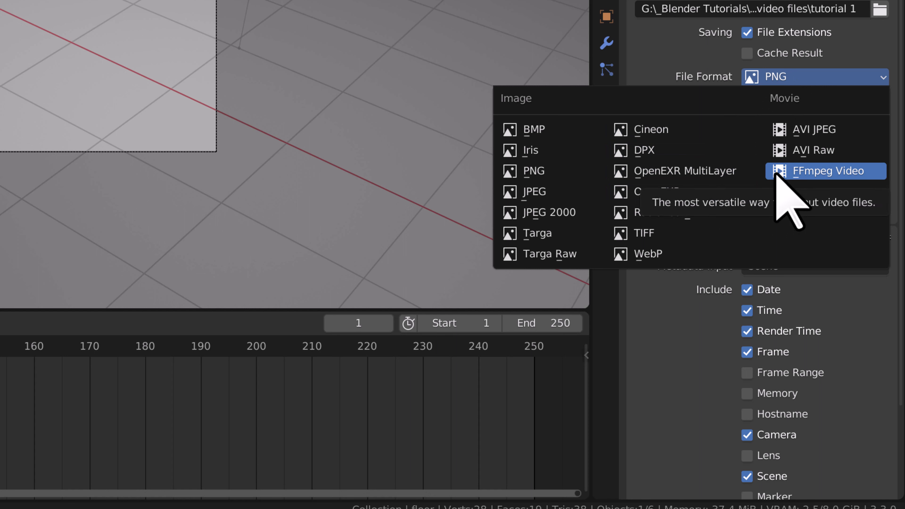
{"action": "left_click", "coordinate": [776, 173]}
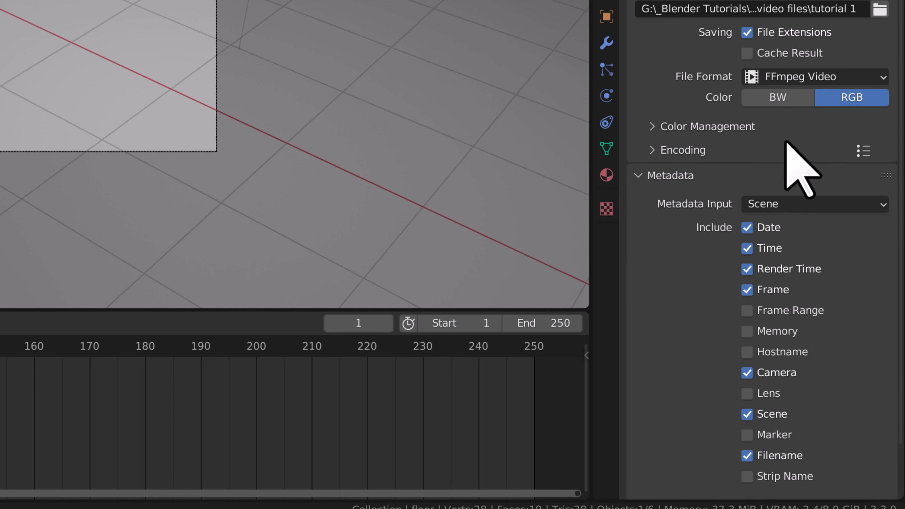
{"action": "left_click", "coordinate": [649, 150]}
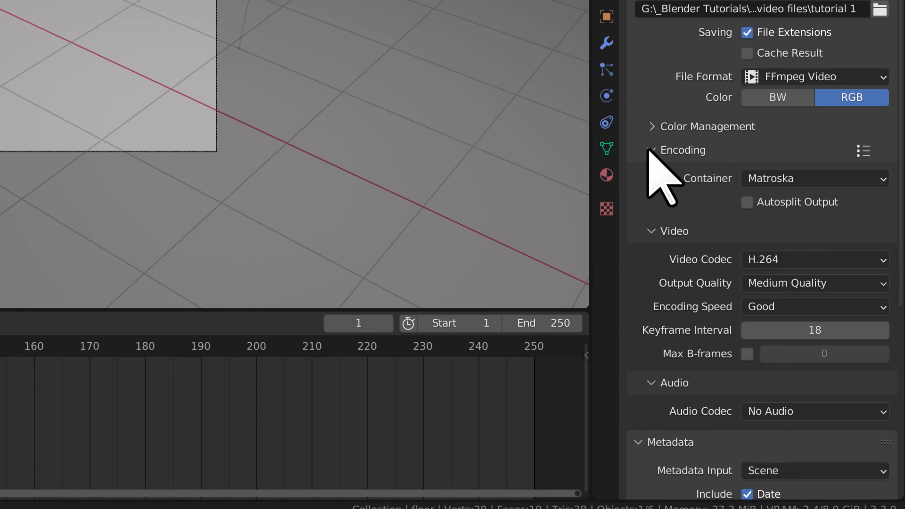
{"action": "left_click", "coordinate": [774, 178]}
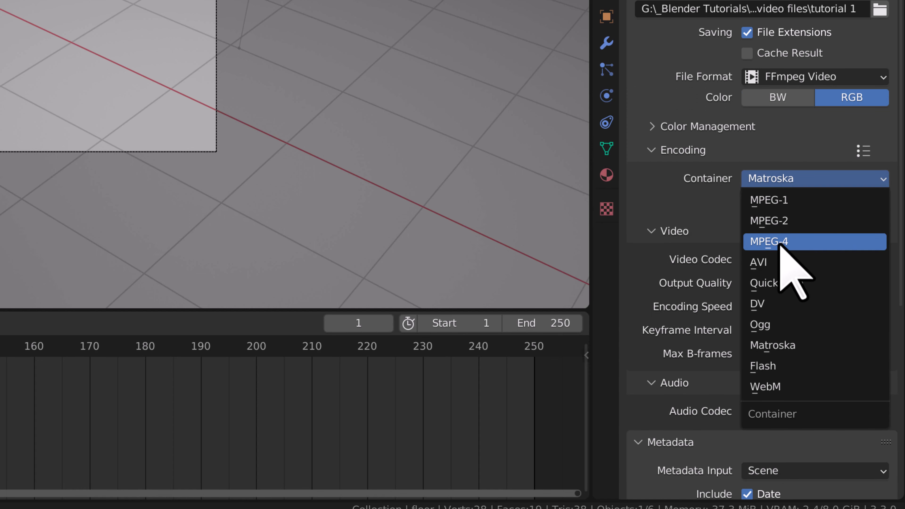
{"action": "left_click", "coordinate": [789, 242]}
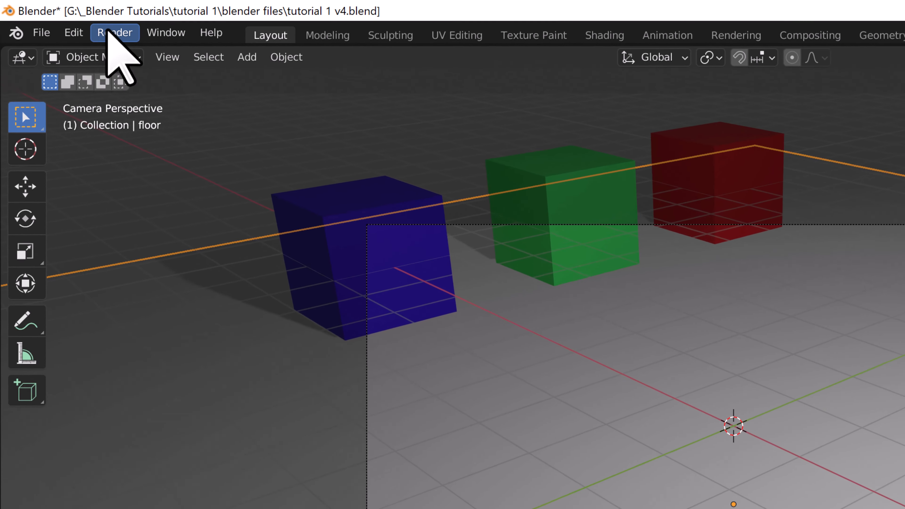
Render the full animation to the video file and close the render window
{"action": "left_click", "coordinate": [58, 16]}
{"action": "left_click", "coordinate": [168, 74]}
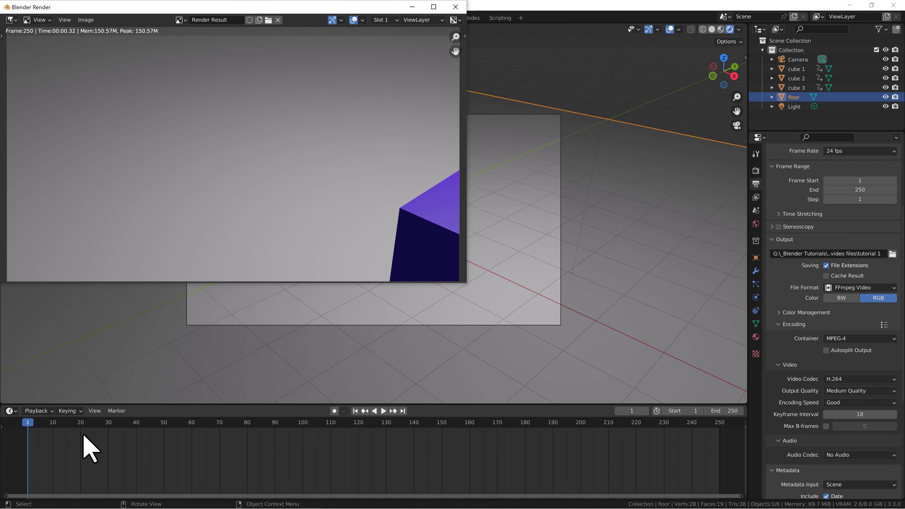
{"action": "left_click", "coordinate": [456, 7]}
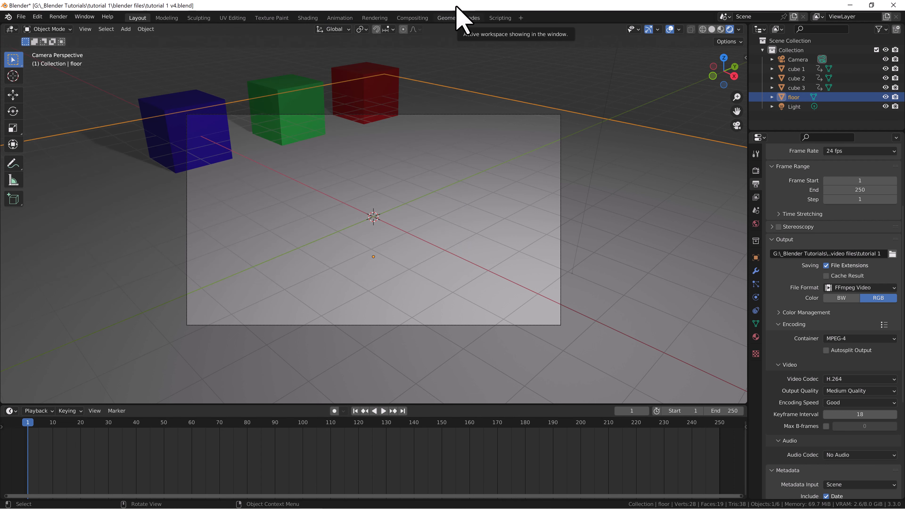